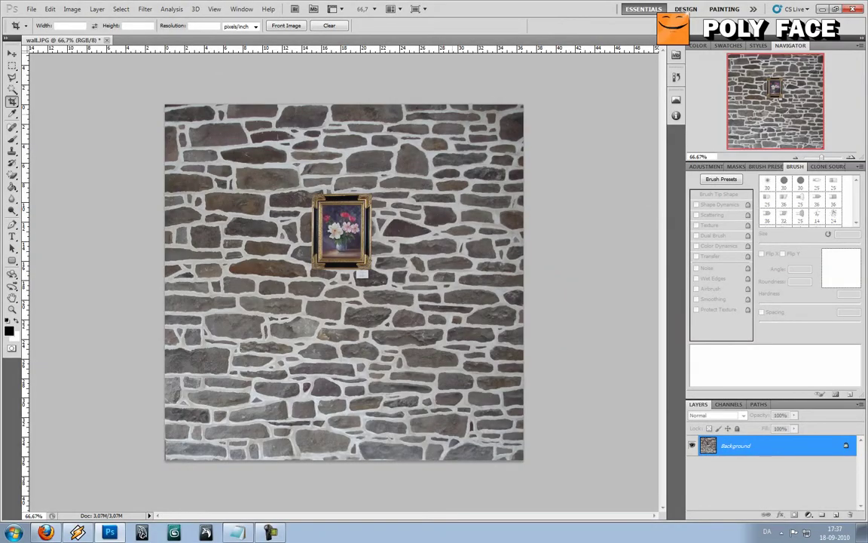
Step: Check the list of topics in the Notepad notes and return to the wall image in Photoshop
key(alt+Tab)
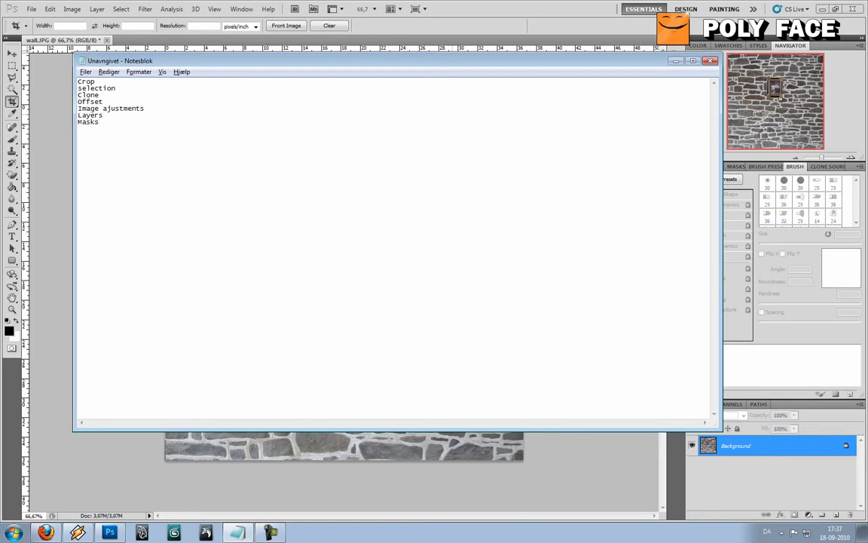
key(alt+Tab)
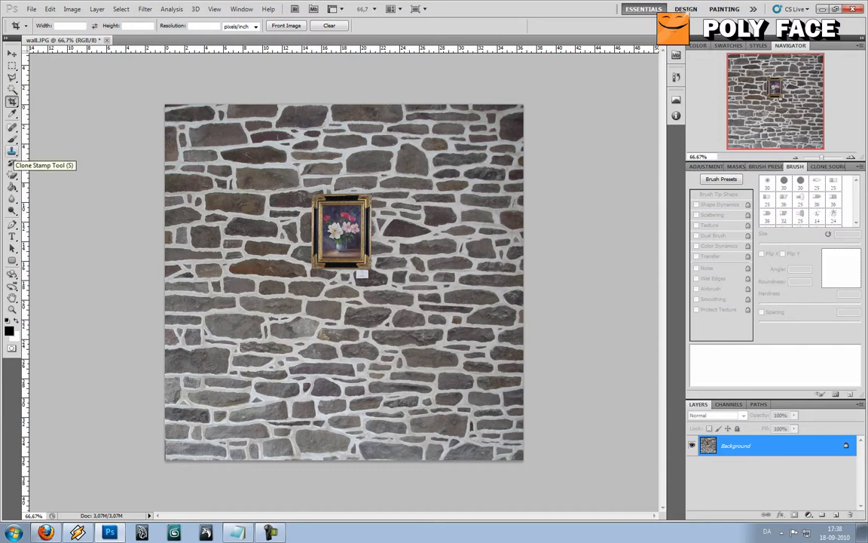
Step: Activate the Clone Stamp tool and try cloning onto the small label below the painting without a source point
click(12, 151)
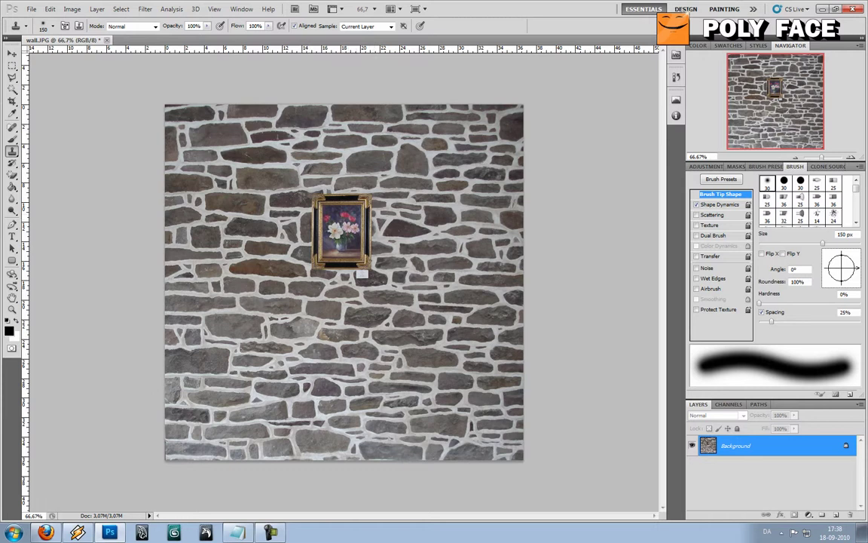
click(362, 274)
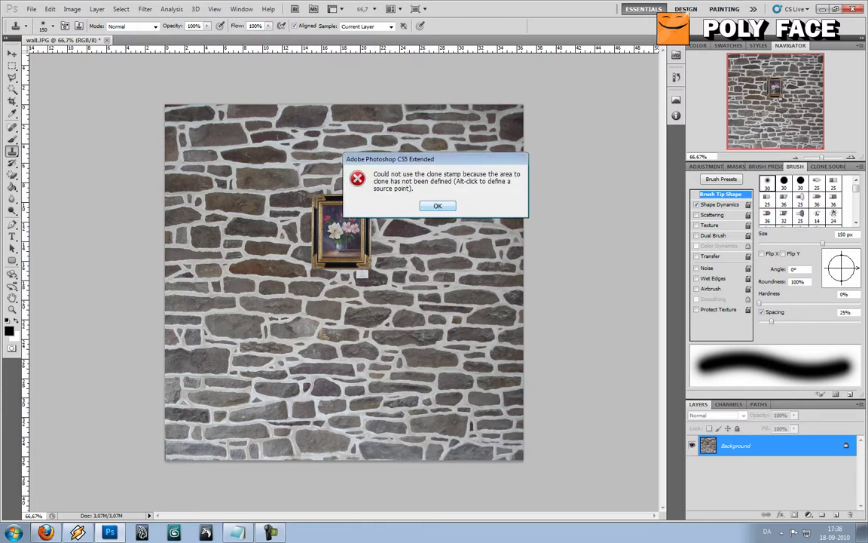
key(Return)
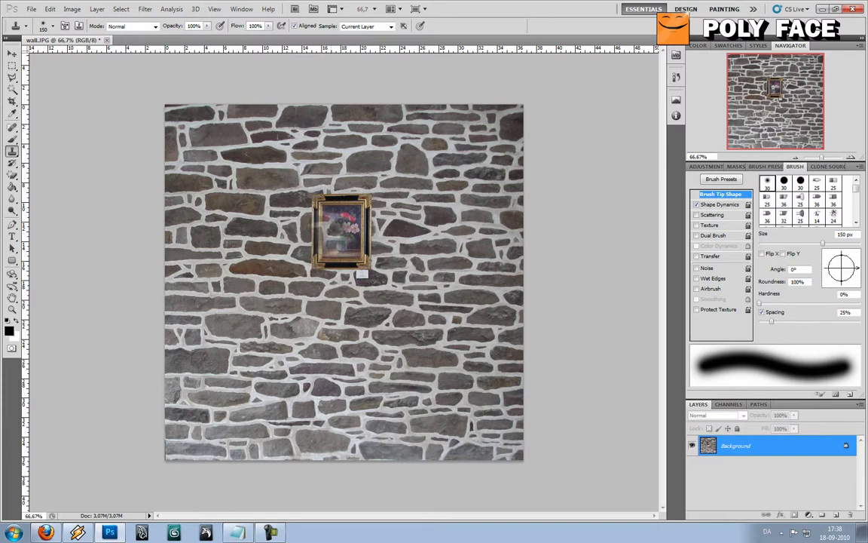
Step: Try cloning wall stones over the framed painting with the 150 px brush and step back through the strokes
key(ctrl+z)
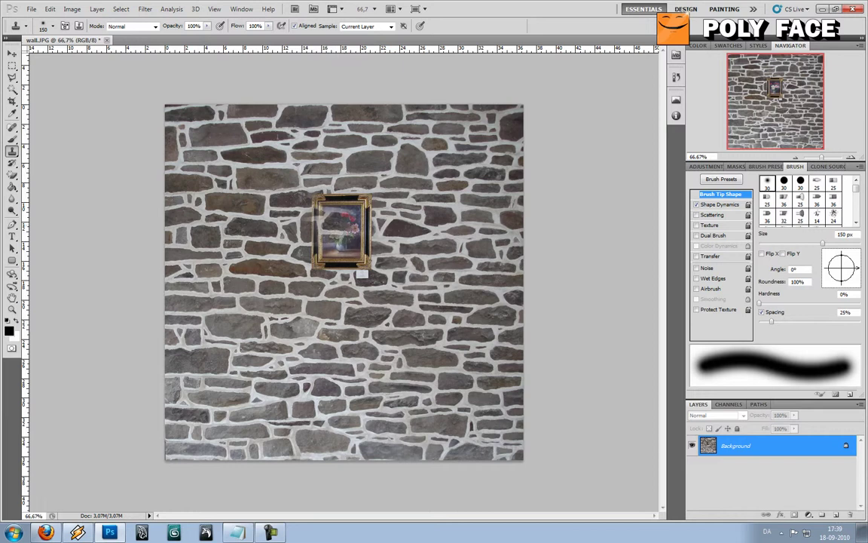
mouse_move(343, 226)
mouse_down()
mouse_move(331, 211)
mouse_move(317, 226)
mouse_up()
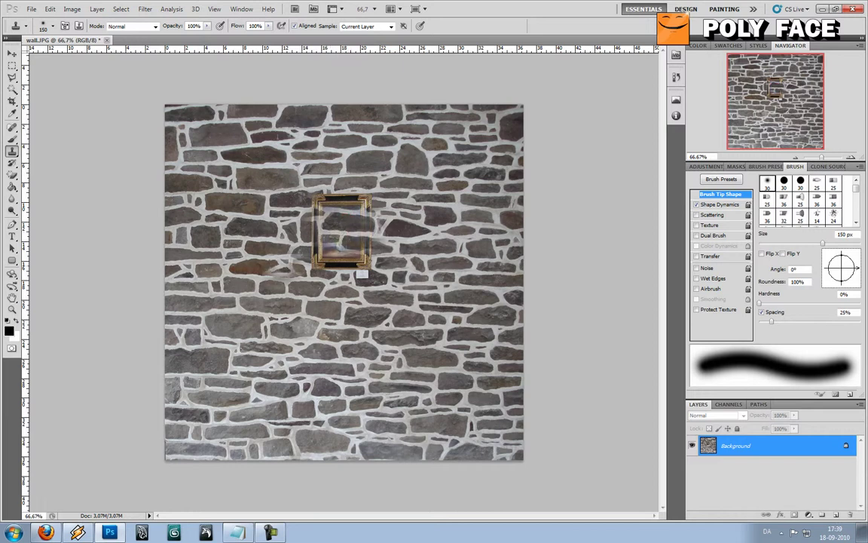
key(ctrl+alt+z)
key(ctrl+alt+z)
key(ctrl+alt+z)
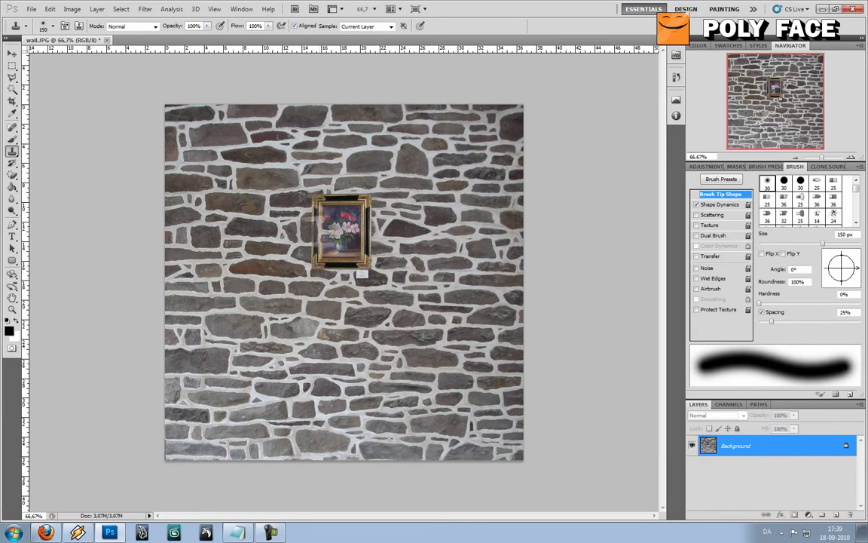
Step: Restore the undone clone strokes so wall stones cover the inner part of the painting
key(ctrl+shift+z)
key(ctrl+shift+z)
key(ctrl+shift+z)
key(ctrl+shift+z)
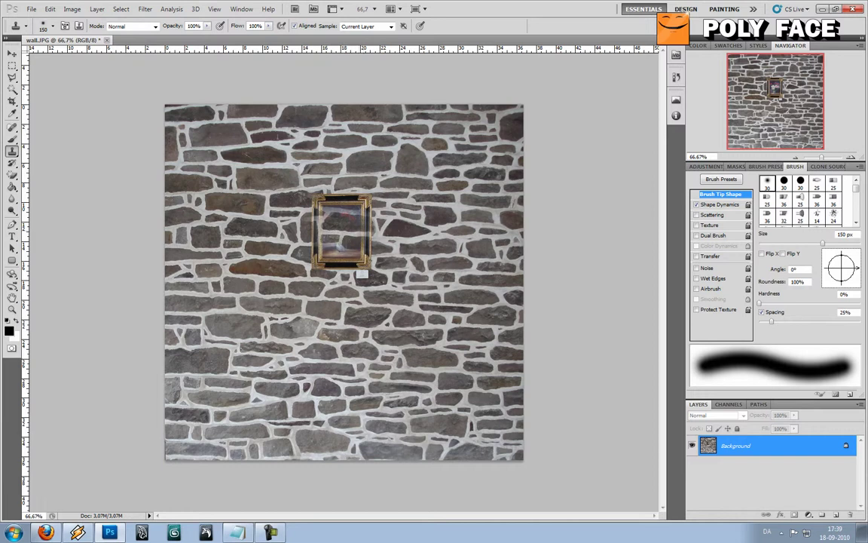
key(ctrl+shift+z)
key(ctrl+shift+z)
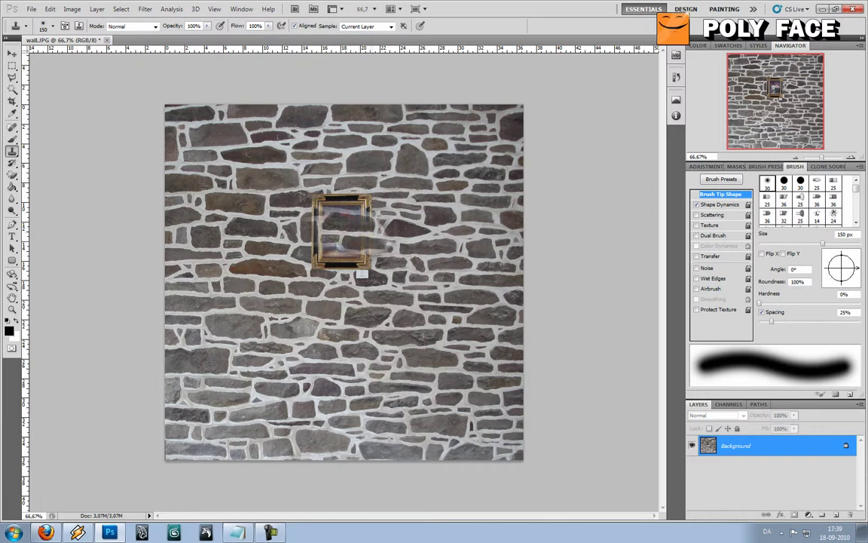
Step: Clone neighbouring wall stones over the rest of the painting and its golden frame with the 150 px soft brush
mouse_move(366, 252)
mouse_down()
mouse_move(324, 261)
mouse_move(320, 227)
mouse_move(353, 198)
mouse_up()
key(ctrl+shift+z)
key(ctrl+shift+z)
key(ctrl+shift+z)
key(ctrl+shift+z)
key(ctrl+shift+z)
key(ctrl+shift+z)
key(ctrl+shift+z)
key(ctrl+shift+z)
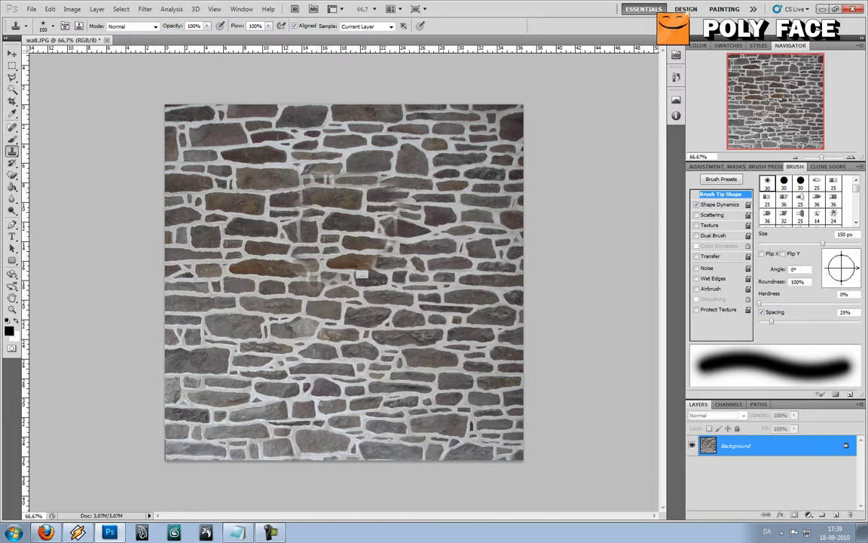
key(ctrl+shift+z)
key(ctrl+shift+z)
key(ctrl+shift+z)
key(ctrl+shift+z)
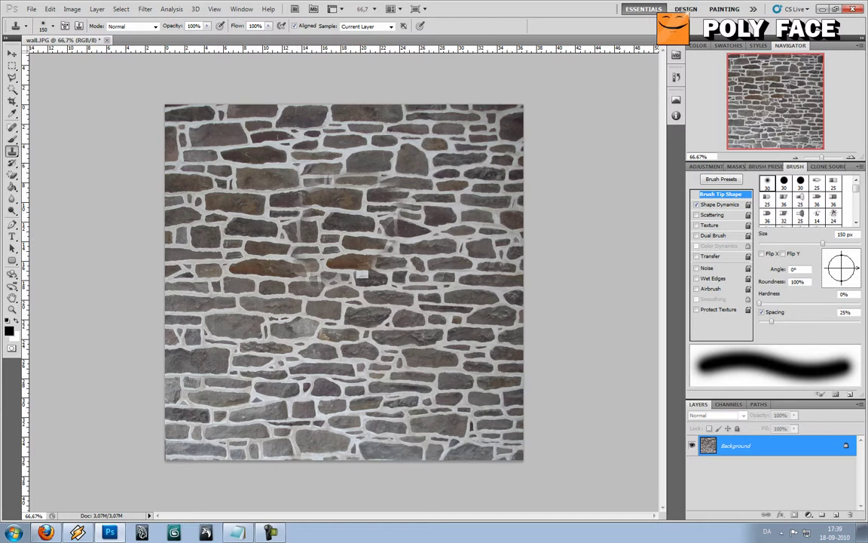
Step: Reduce the Clone Stamp brush to 50 px and retouch the blurred stone at the left edge of the cloned area
key(ctrl+1)
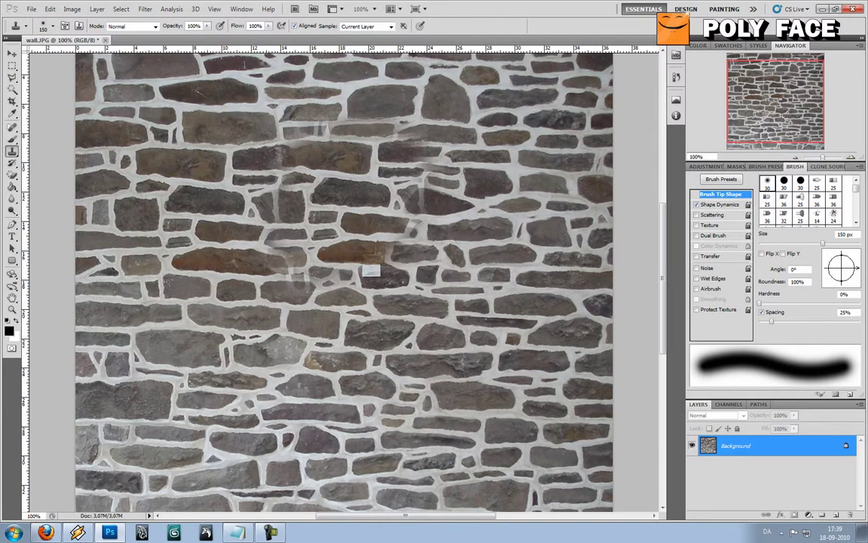
scroll(343, 279, up, 2)
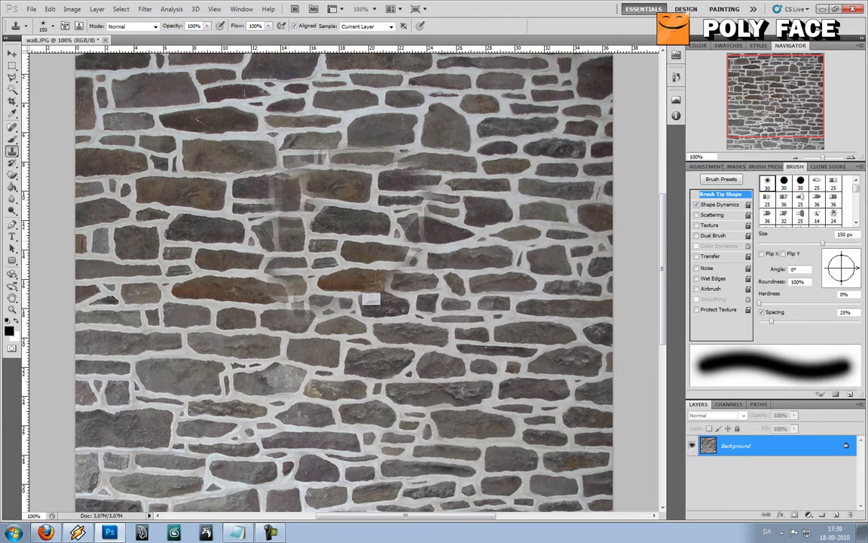
key(bracketleft)
key(bracketleft)
key(bracketleft)
key(bracketleft)
key(bracketleft)
key(bracketleft)
key(bracketleft)
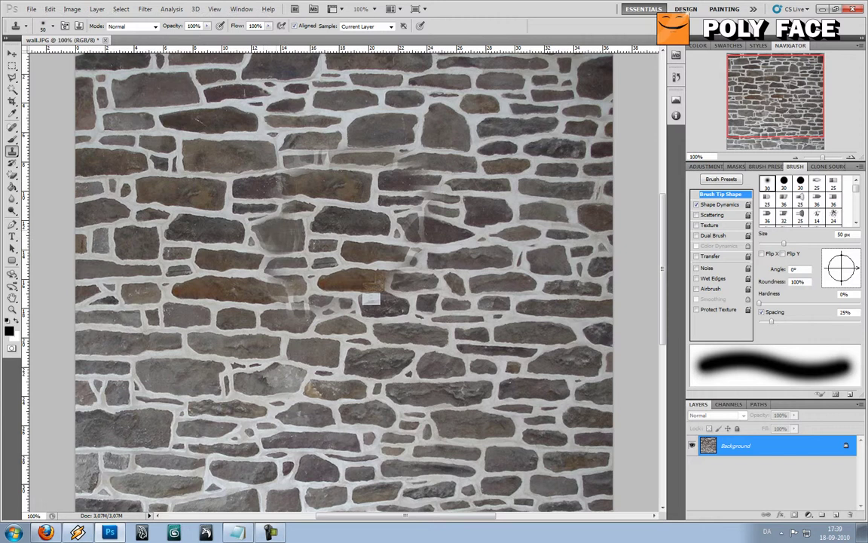
click(263, 234)
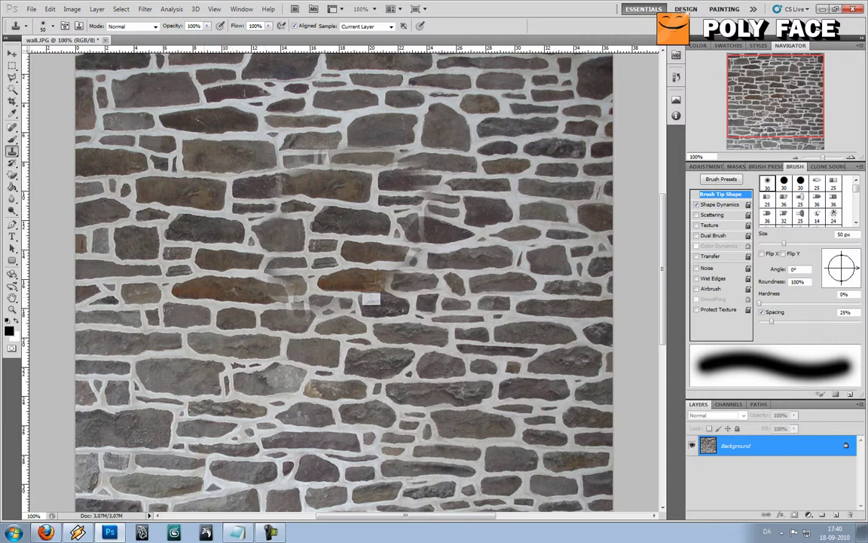
drag(405, 515, 370, 515)
scroll(399, 278, right, 3)
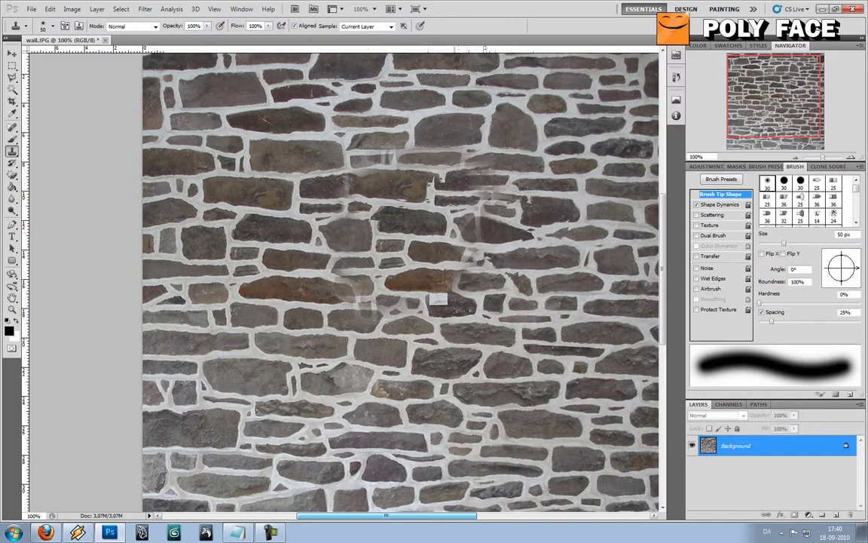
scroll(464, 236, right, 1)
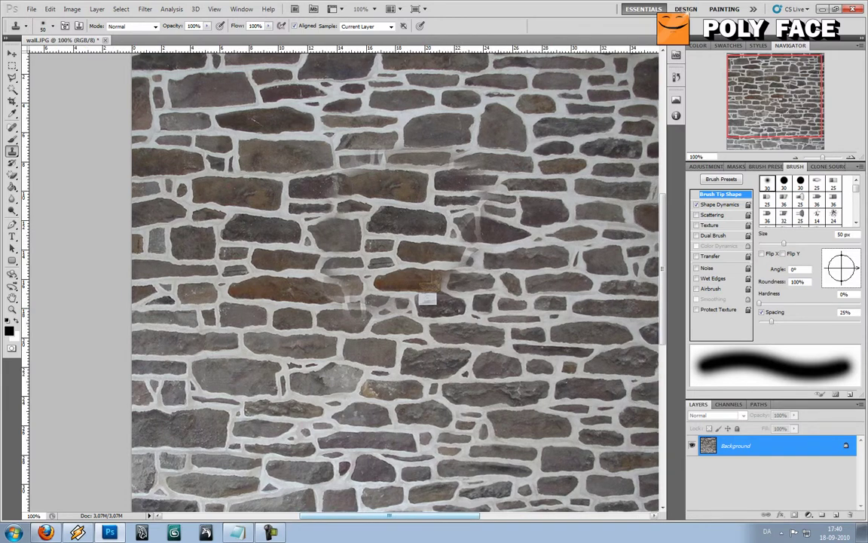
drag(390, 515, 408, 515)
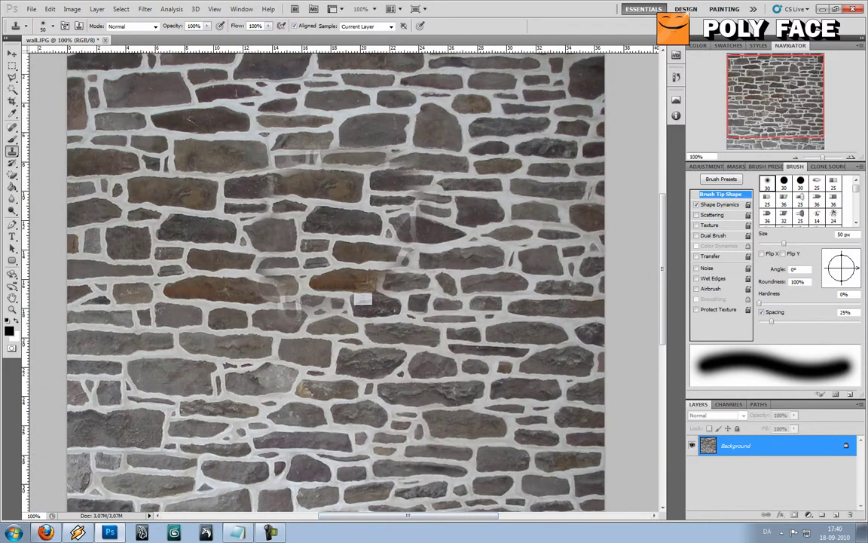
key(ctrl+minus)
key(ctrl+minus)
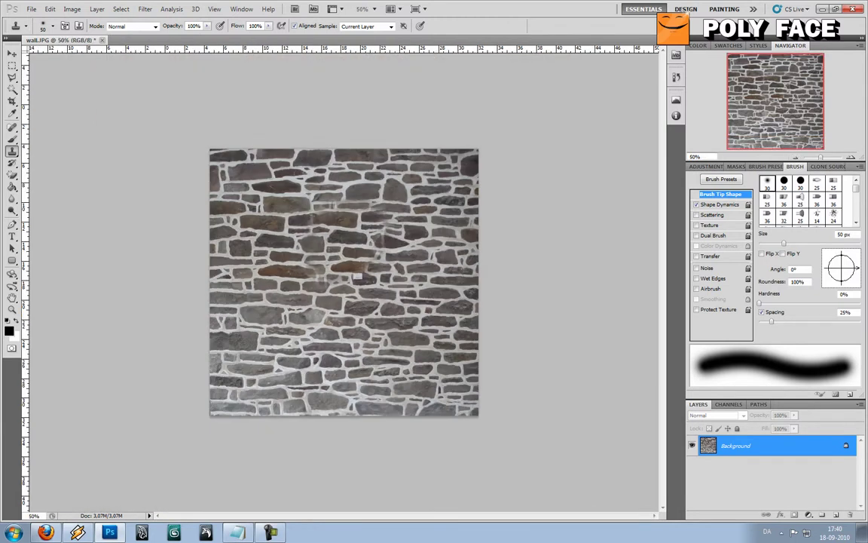
key(ctrl+plus)
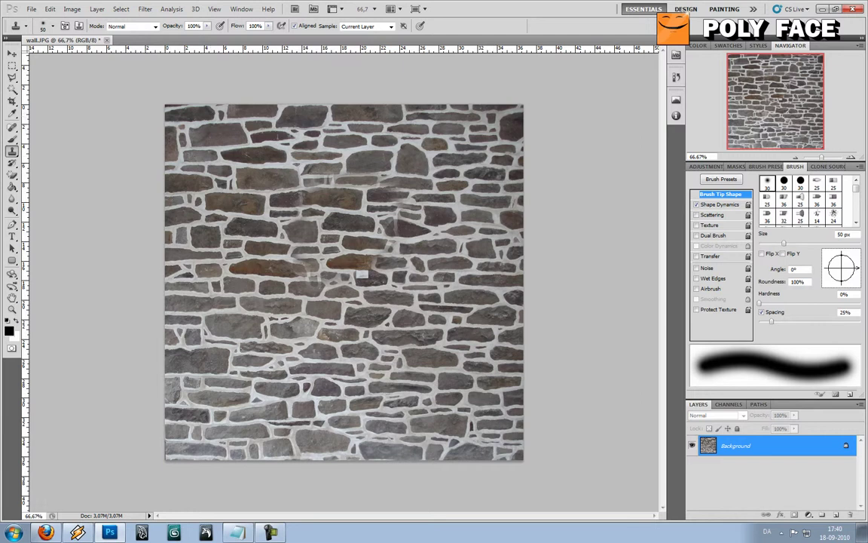
Step: Try the Offset filter with Wrap Around, shifting the wall image horizontally to -821 pixels and also vertically
click(144, 9)
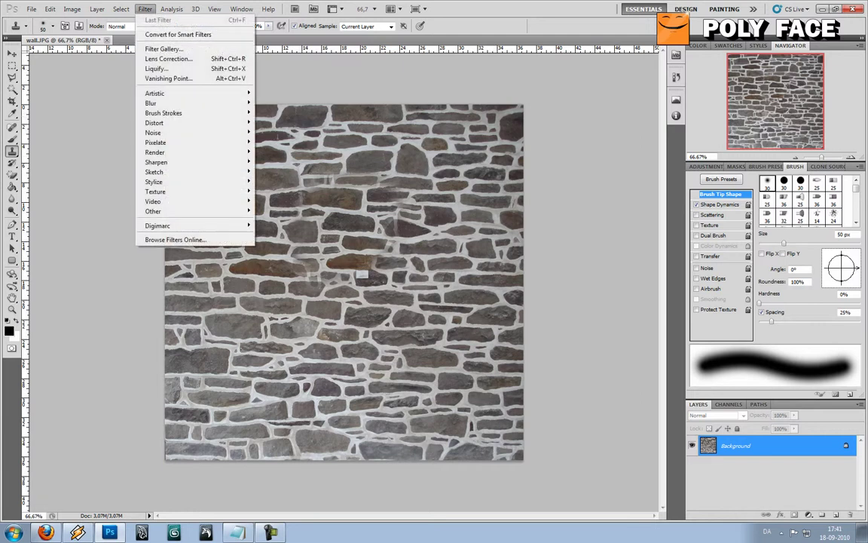
mouse_move(153, 211)
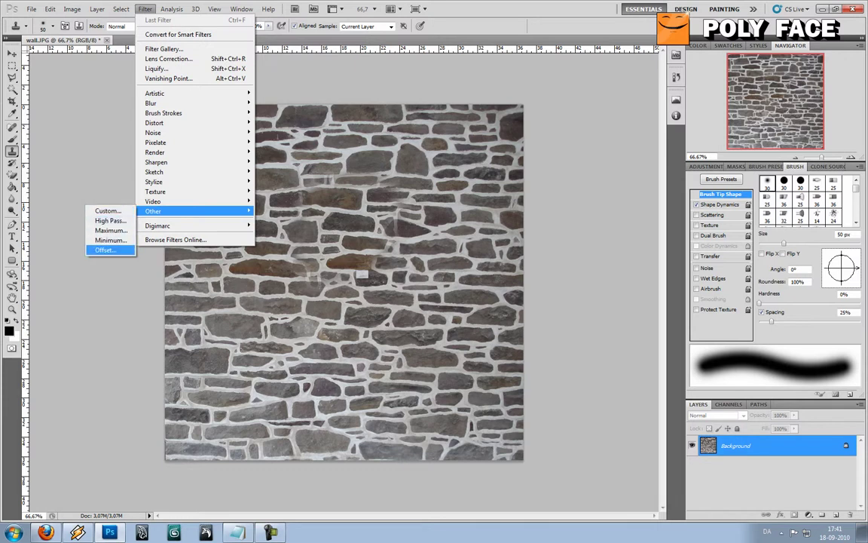
click(104, 250)
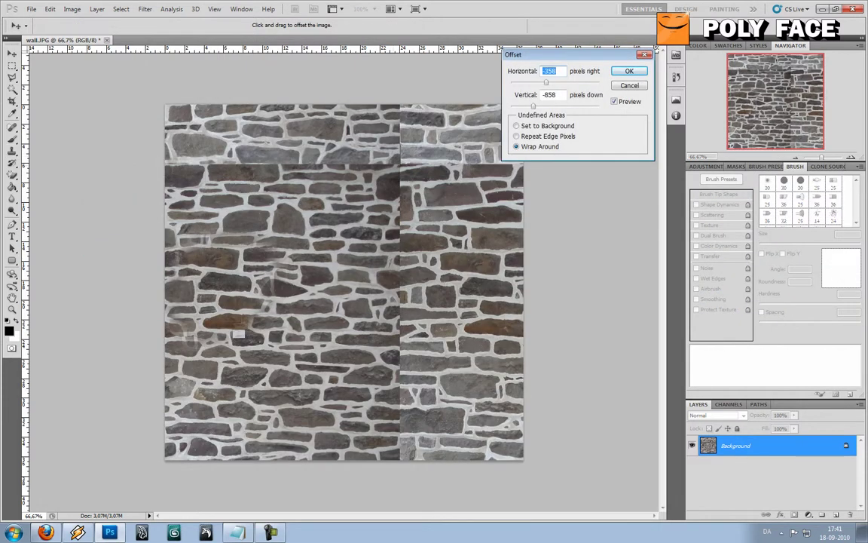
drag(546, 82, 474, 74)
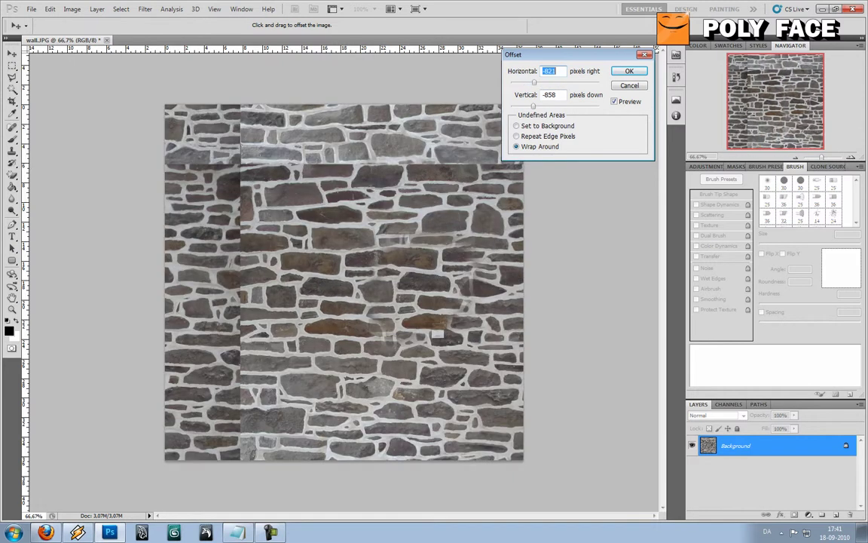
mouse_move(534, 107)
mouse_down()
mouse_move(525, 106)
mouse_move(533, 106)
mouse_up()
drag(473, 95, 473, 79)
drag(531, 106, 539, 106)
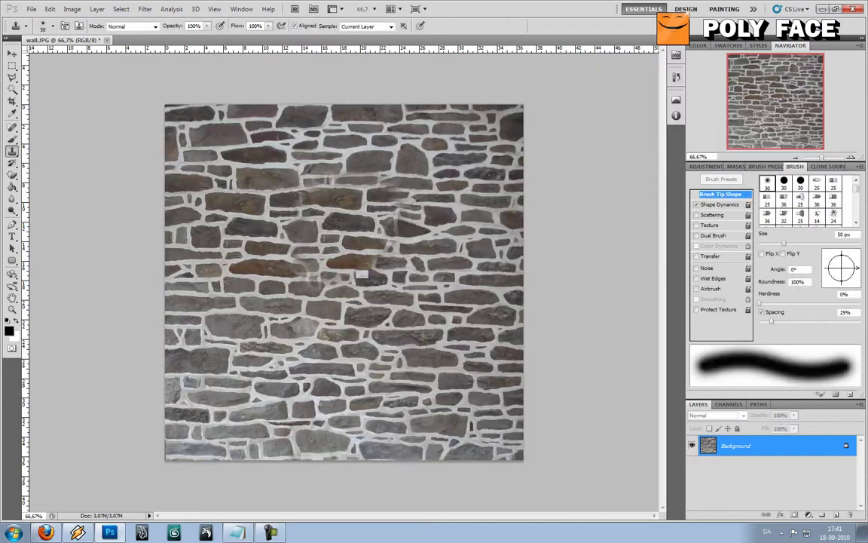
Step: Review the topic list in Notepad and look through the available image adjustments in Photoshop
key(alt+Tab)
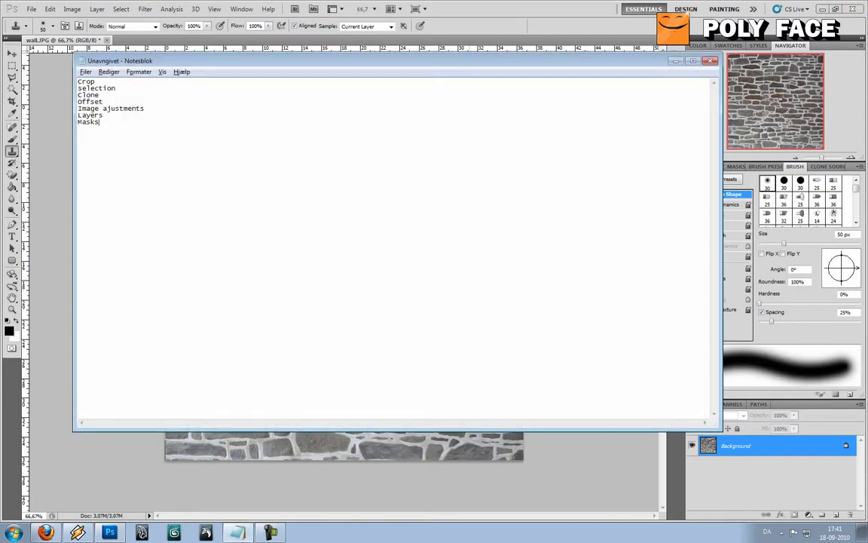
key(alt+Tab)
click(71, 8)
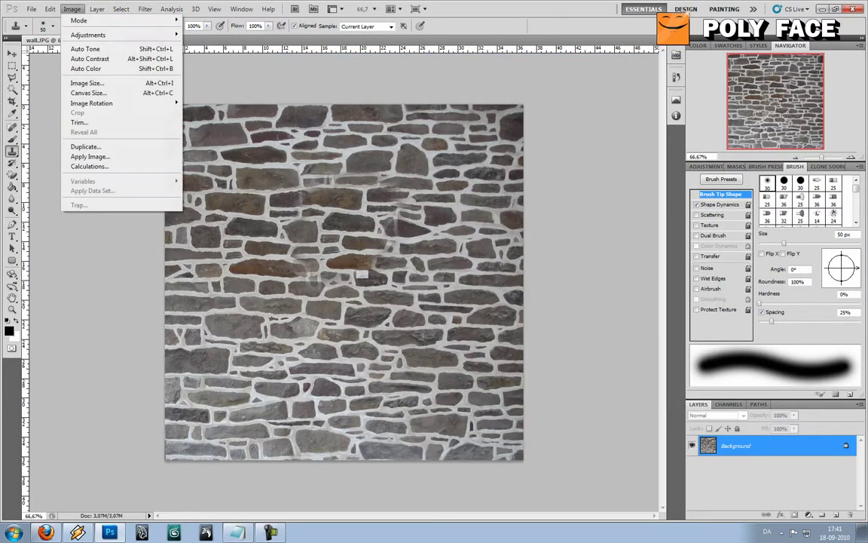
mouse_move(88, 35)
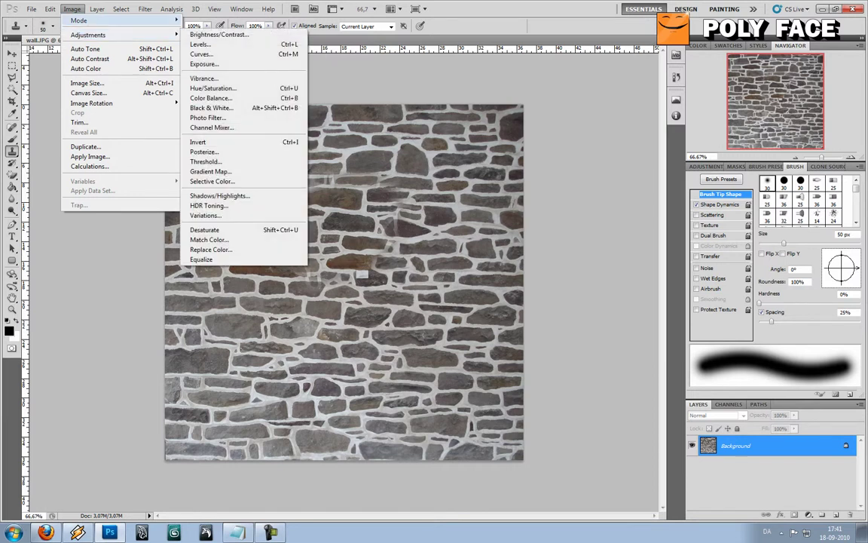
key(alt+Tab)
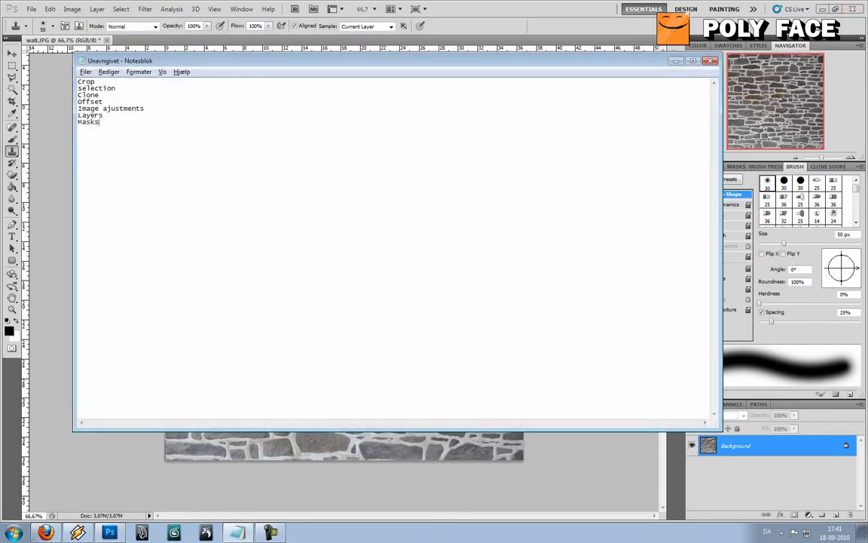
key(alt+Tab)
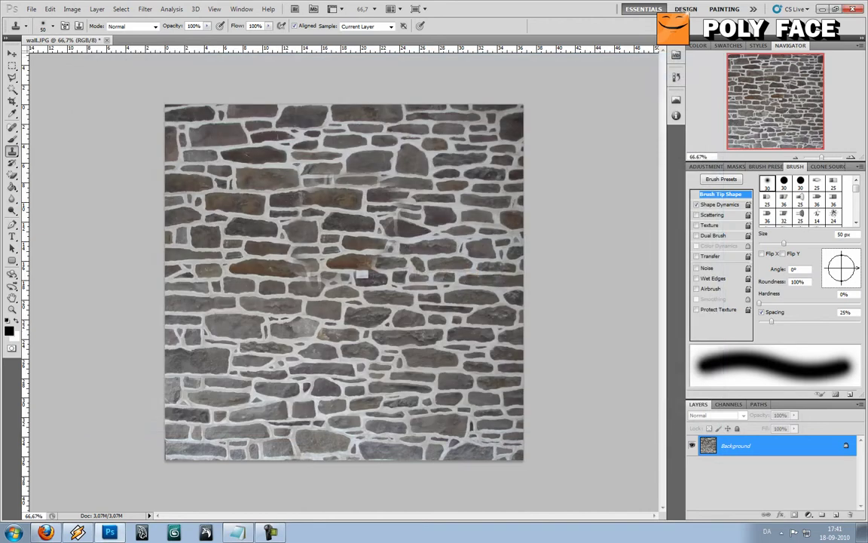
Step: Shift the wall image's Hue to -180 with the Hue/Saturation adjustment, keeping the dialog clear of the image
click(72, 8)
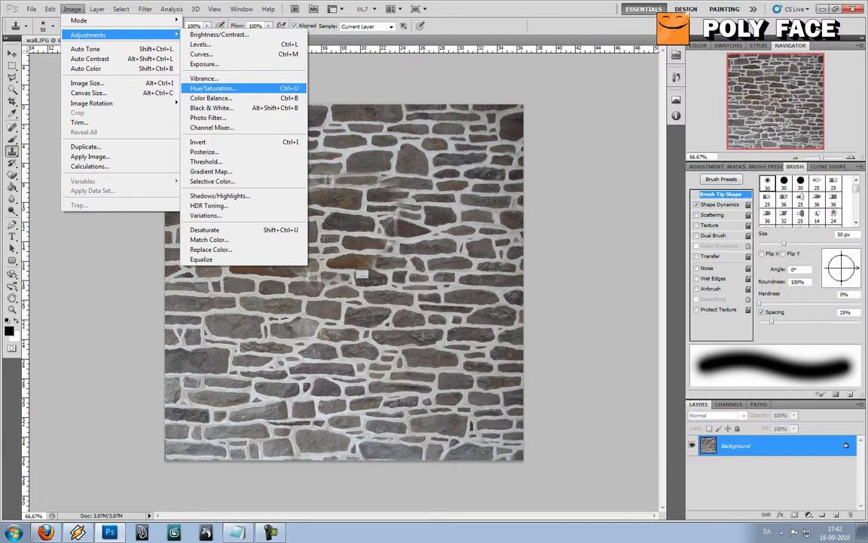
click(213, 88)
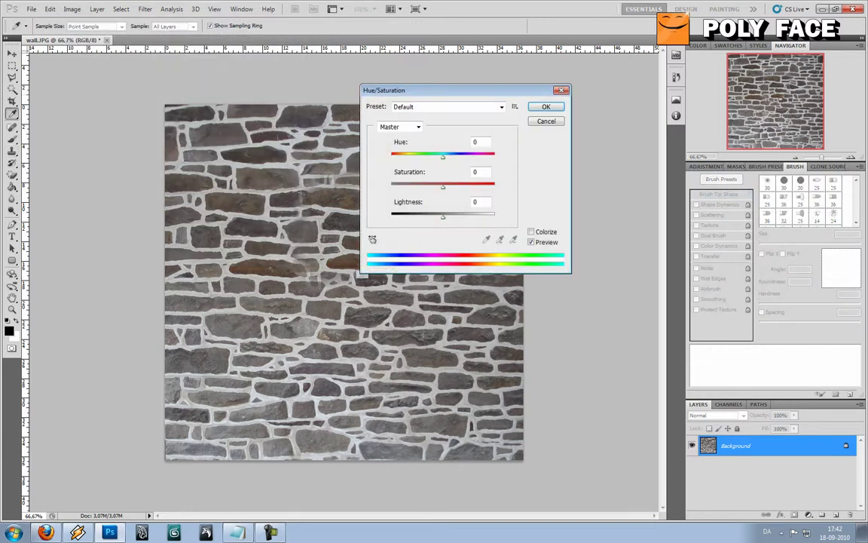
drag(468, 90, 541, 129)
drag(482, 129, 579, 123)
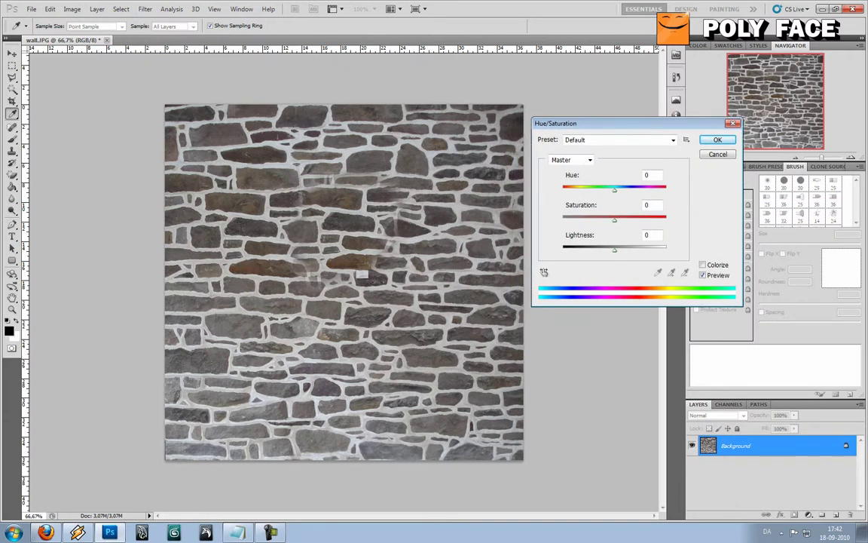
drag(615, 190, 593, 189)
key(shift+Down)
key(shift+Down)
key(shift+Down)
key(shift+Down)
key(shift+Down)
key(shift+Down)
key(shift+Down)
key(shift+Down)
key(shift+Down)
key(shift+Down)
key(shift+Down)
key(shift+Down)
key(shift+Down)
key(shift+Down)
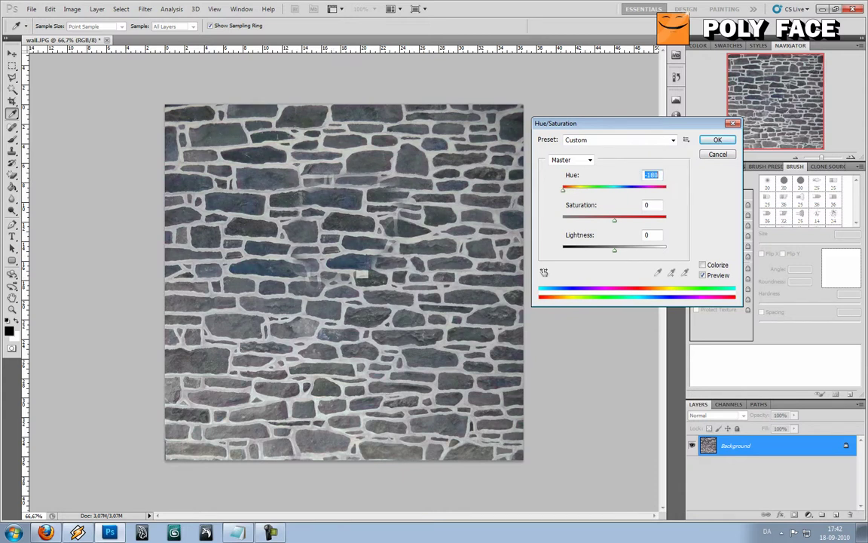
Step: Try strongly reducing the wall image's saturation and then raising it to +100
key(Tab)
key(shift+Down)
key(shift+Down)
key(shift+Down)
key(shift+Down)
key(shift+Down)
key(Down)
key(Down)
key(Down)
key(Down)
key(Down)
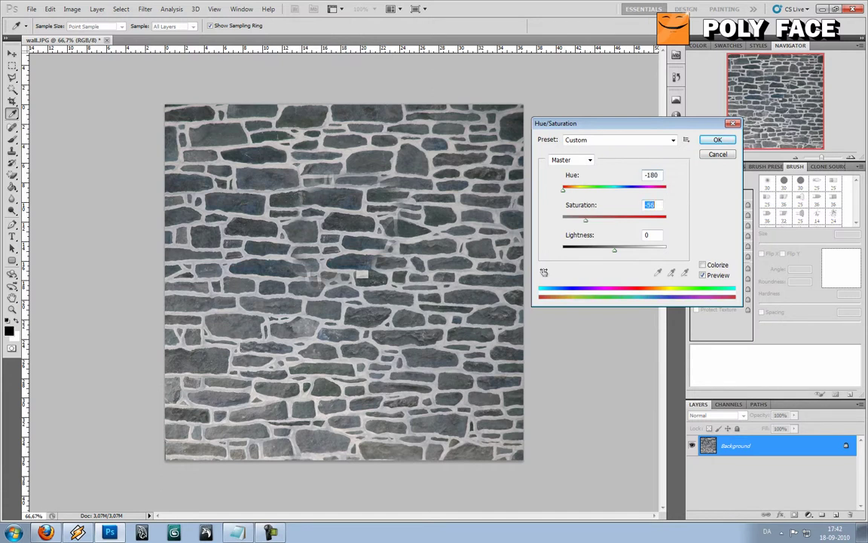
key(shift+Up)
key(shift+Up)
key(shift+Up)
key(shift+Up)
key(shift+Up)
key(shift+Up)
key(shift+Up)
key(shift+Up)
key(shift+Up)
key(shift+Up)
key(shift+Up)
key(shift+Up)
key(shift+Up)
key(shift+Up)
key(shift+Up)
key(shift+Up)
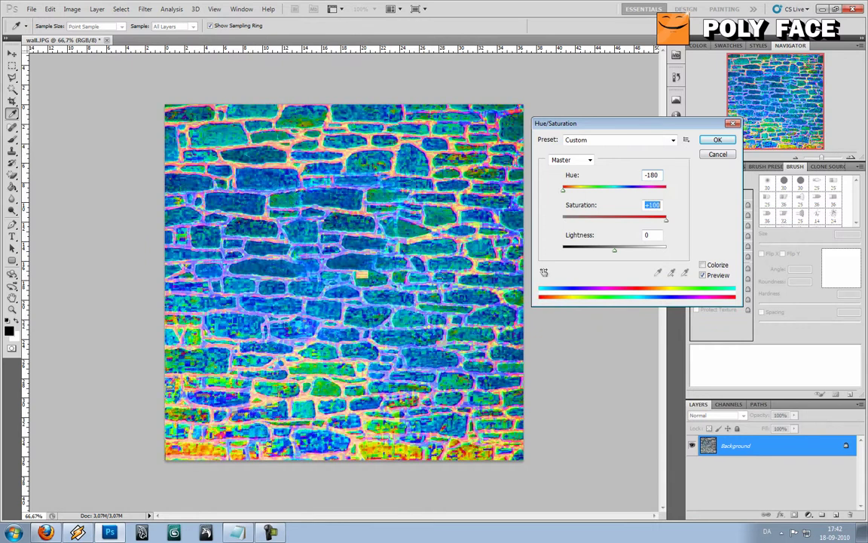
Step: Set the wall image's Saturation to -23
key(shift+Down)
key(shift+Down)
key(shift+Down)
key(shift+Down)
key(shift+Down)
key(shift+Down)
key(shift+Down)
key(shift+Down)
key(shift+Down)
key(shift+Down)
key(shift+Down)
key(shift+Down)
key(shift+Down)
key(shift+Down)
key(Down)
key(Down)
key(Down)
key(Down)
key(Down)
key(Down)
key(Down)
key(Down)
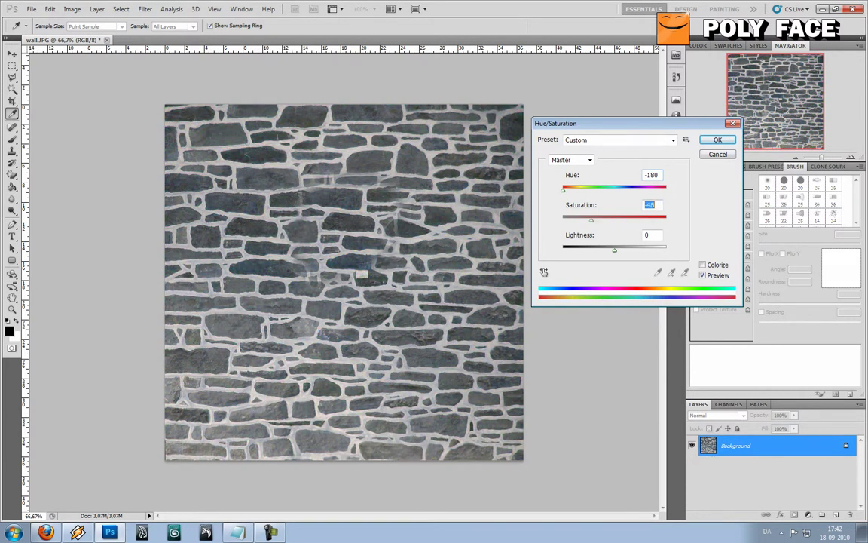
key(shift+Up)
key(shift+Up)
key(Up)
key(Up)
Step: Test slightly darker Lightness values, reset Lightness to 0 and apply the Hue/Saturation adjustment
key(Tab)
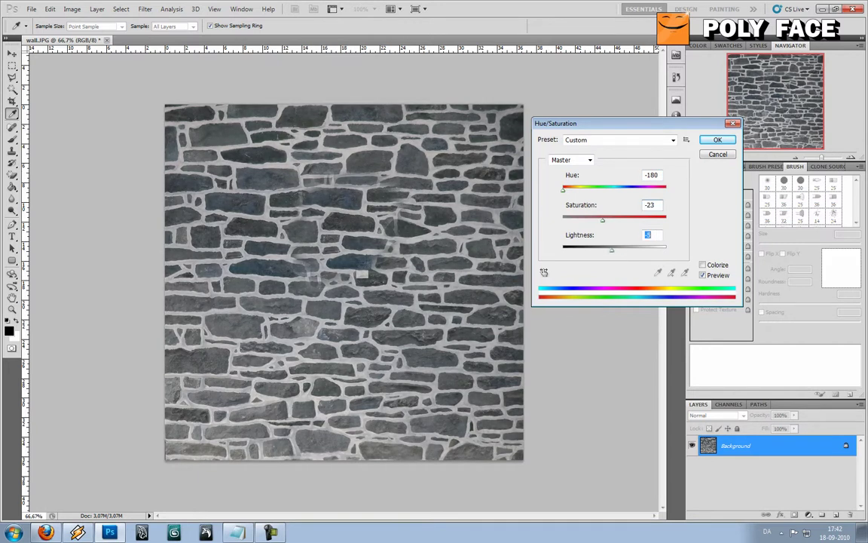
key(shift+Down)
key(shift+Up)
key(Up)
key(shift+Down)
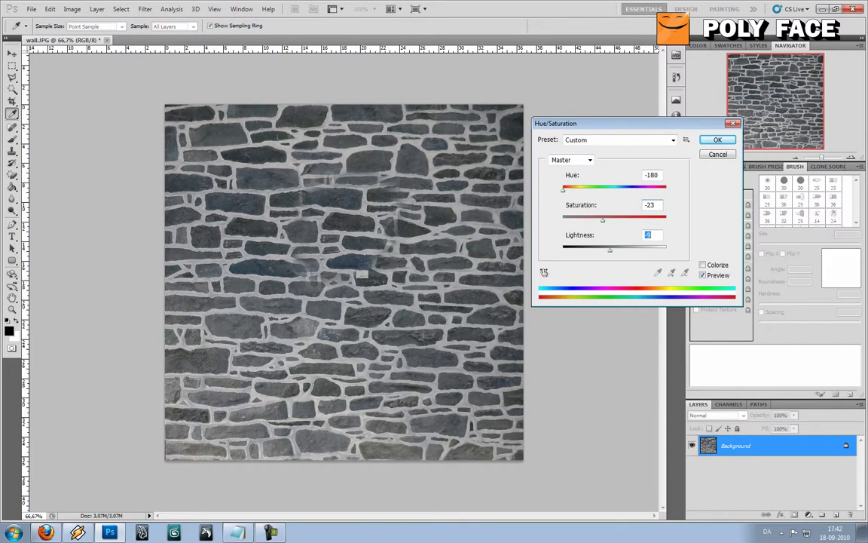
text(0)
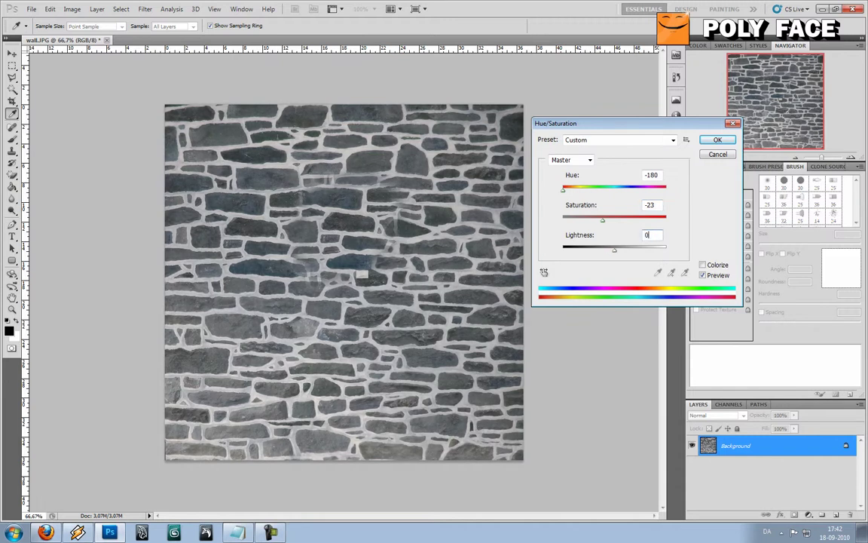
key(Return)
key(s)
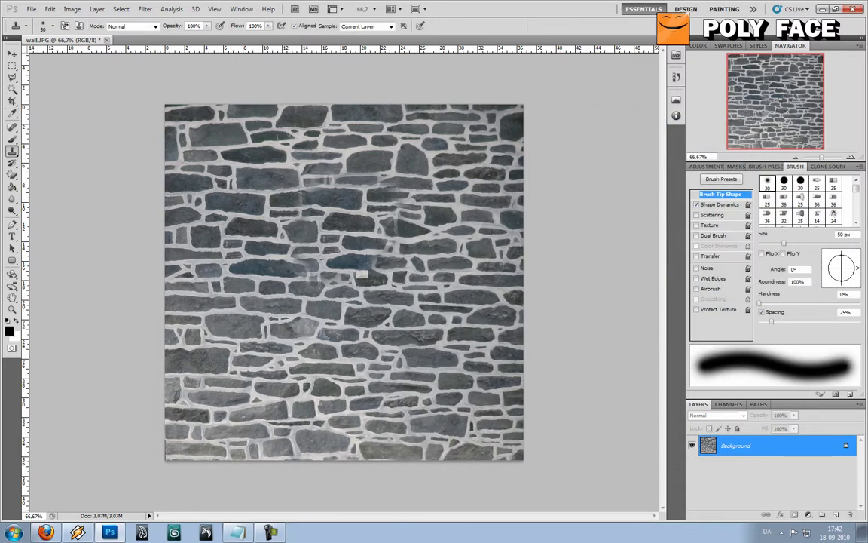
Step: Try colorizing the wall green in a new Hue/Saturation adjustment with Hue 75 and Saturation 25
click(96, 9)
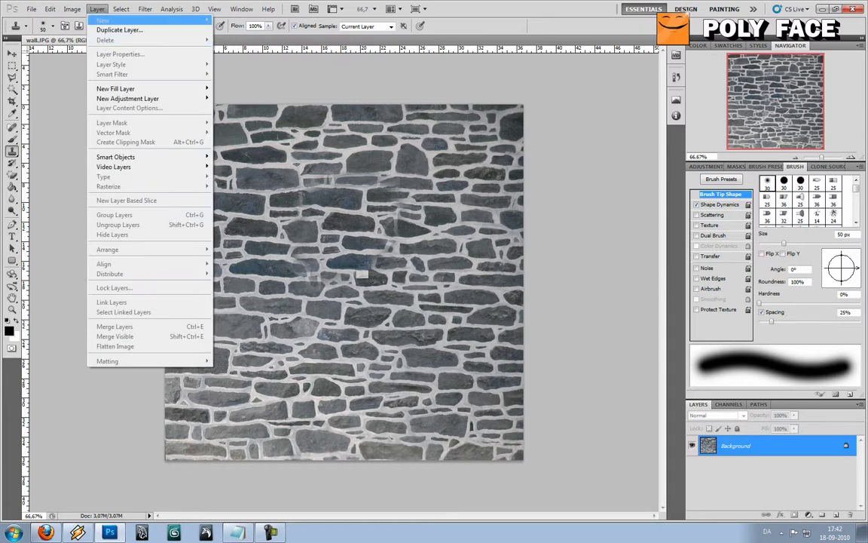
mouse_move(72, 9)
mouse_move(88, 35)
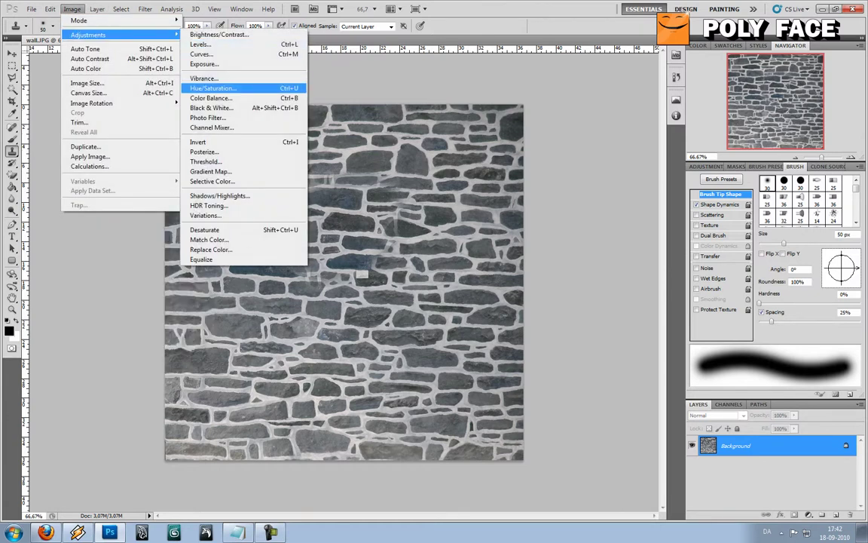
click(212, 88)
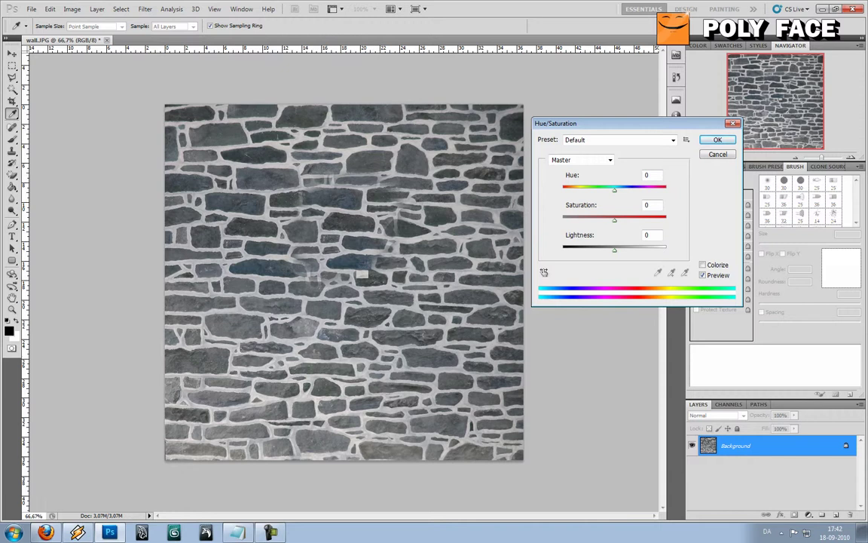
drag(614, 189, 581, 190)
key(Up)
key(Up)
key(Up)
key(Up)
key(Up)
key(Up)
key(shift+Up)
key(shift+Up)
key(shift+Up)
key(shift+Up)
key(shift+Up)
key(shift+Up)
key(shift+Up)
key(shift+Up)
key(shift+Up)
key(Down)
key(Down)
key(alt+o)
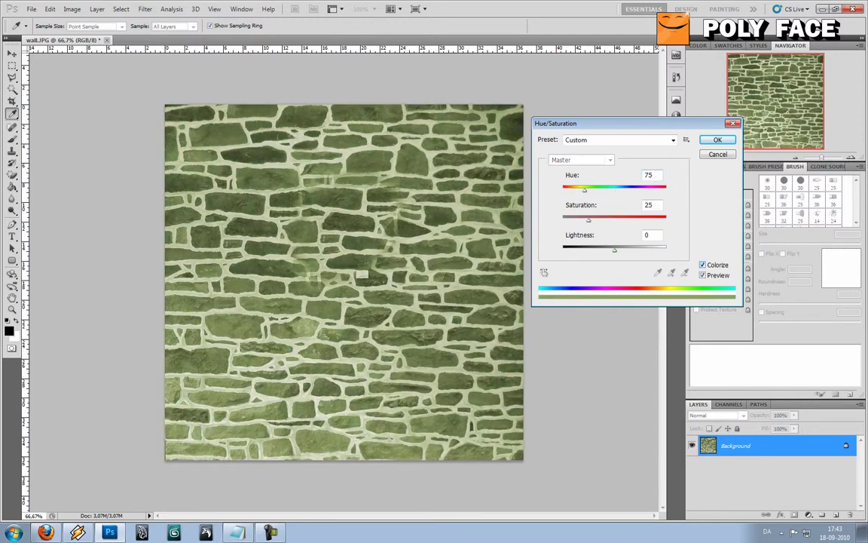
Step: Try other hues for the colorized wall, ending on purple with Hue 279 and Saturation 71
drag(585, 190, 569, 190)
key(shift+Up)
key(shift+Up)
key(shift+Up)
key(shift+Up)
key(shift+Up)
key(shift+Up)
key(shift+Up)
key(shift+Up)
key(shift+Up)
key(shift+Up)
key(shift+Up)
key(shift+Up)
key(shift+Up)
key(shift+Up)
key(shift+Up)
key(shift+Up)
key(shift+Up)
key(shift+Up)
key(shift+Up)
key(shift+Up)
key(Up)
drag(650, 190, 569, 190)
text(279)
key(Tab)
key(shift+Up)
key(shift+Up)
key(shift+Up)
key(shift+Up)
key(shift+Up)
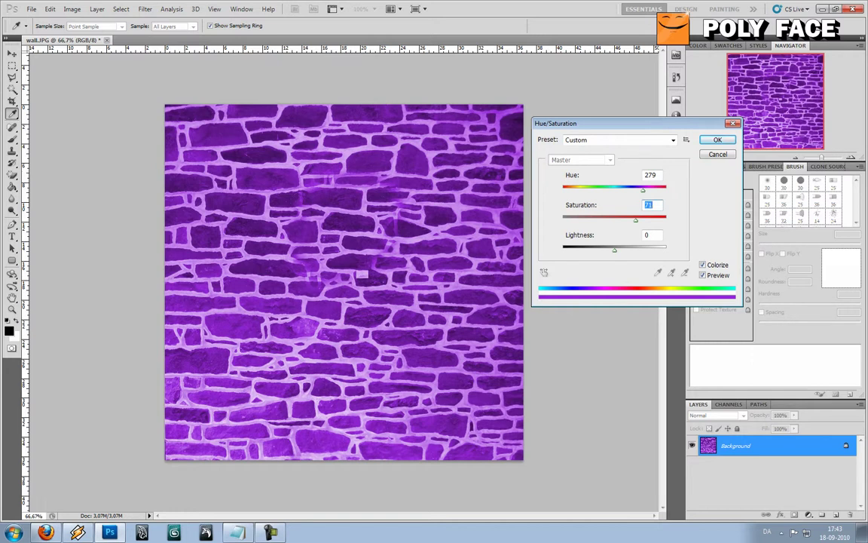
Step: Preview the purple wall at Lightness -23 and +1, and cancel the Hue/Saturation adjustment
key(Tab)
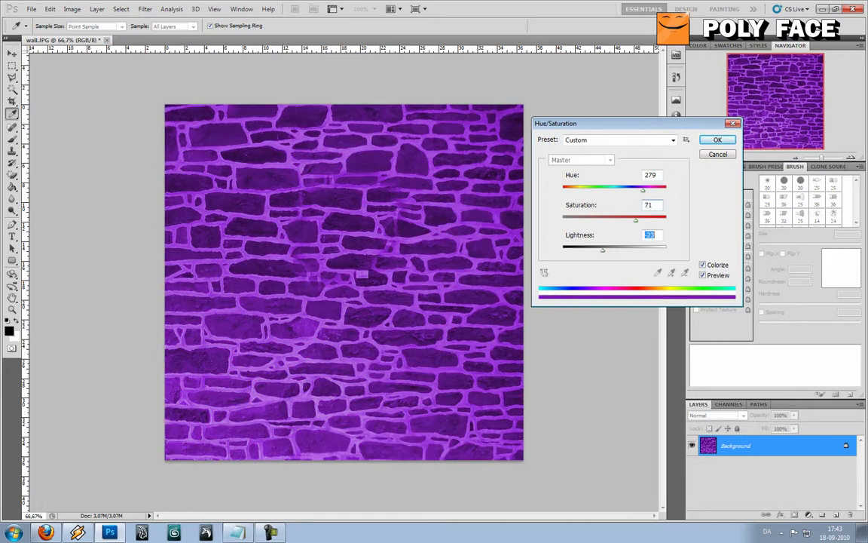
key(Up)
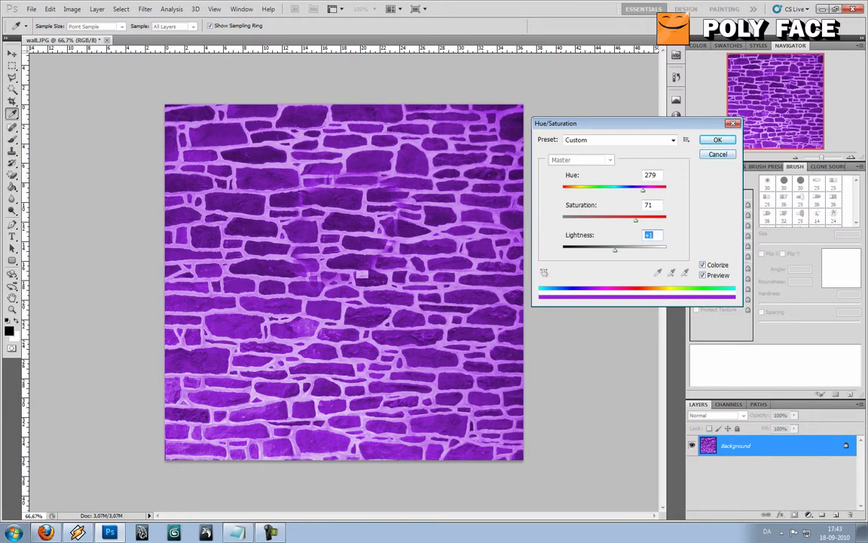
key(Escape)
key(s)
Step: Start a Brightness/Contrast adjustment on the wall image and set Brightness to -25
key(alt+i)
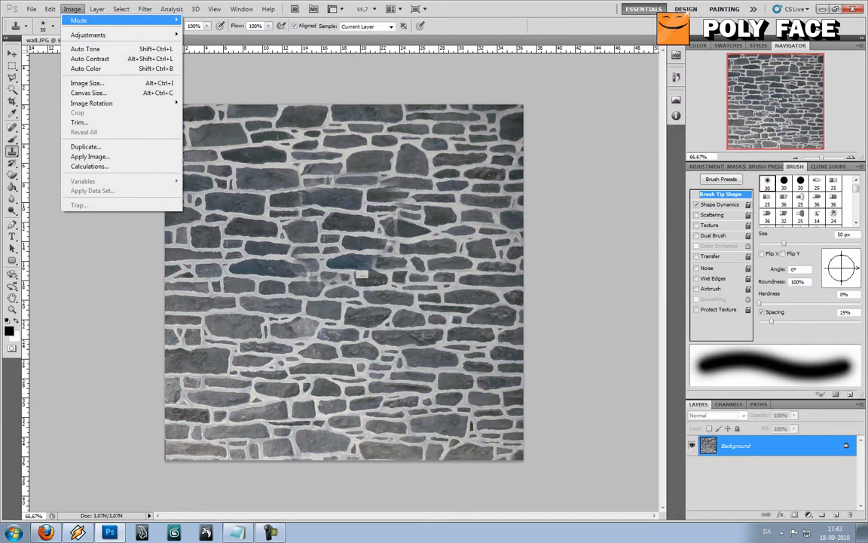
key(Down)
key(Right)
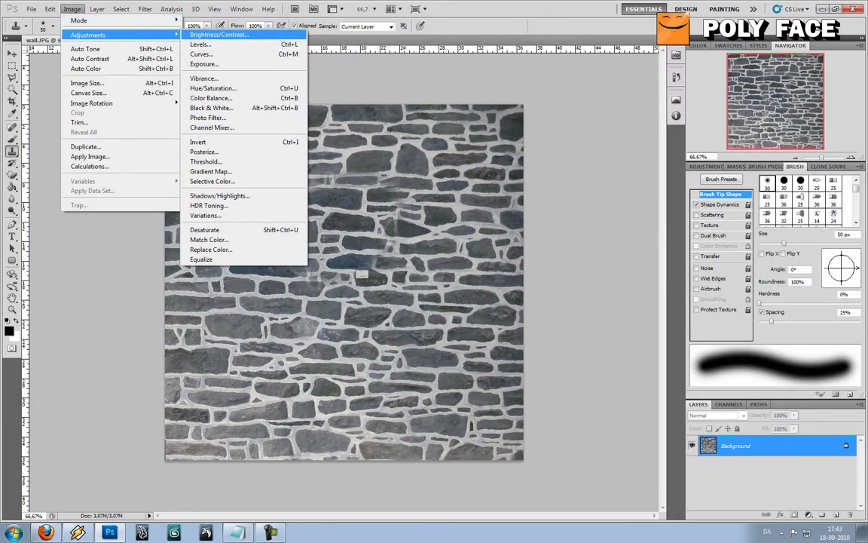
key(Return)
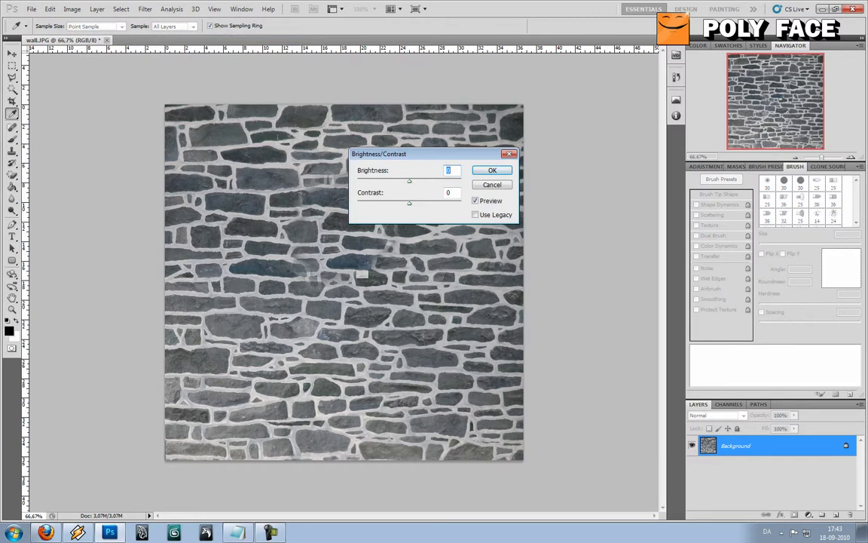
drag(409, 181, 390, 180)
key(shift+Up)
key(shift+Up)
key(shift+Up)
Step: Try Contrast 18 in the Brightness/Contrast adjustment and lower it to -14
key(Tab)
key(Down)
key(Down)
key(Down)
key(Down)
key(Down)
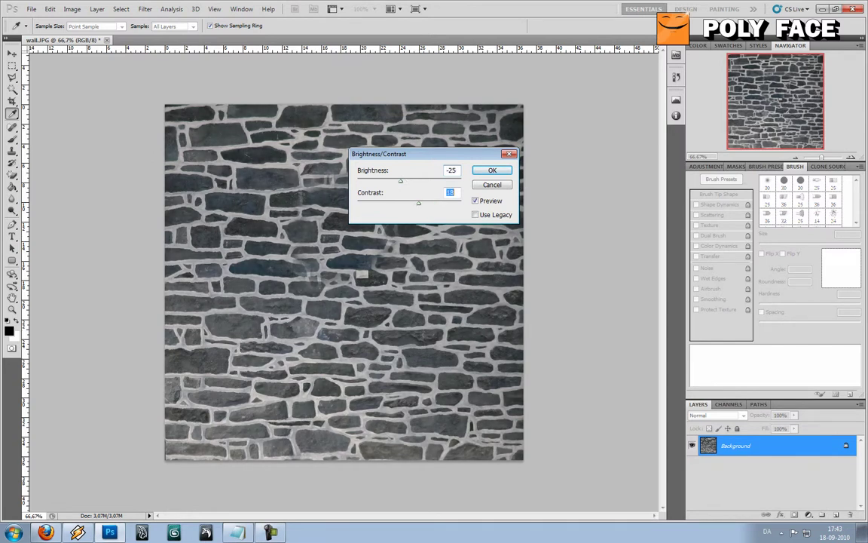
key(Down)
key(Down)
key(Down)
key(Down)
key(Down)
key(Down)
key(Down)
key(Down)
key(Down)
Step: Set Brightness to -16 and apply the Brightness/Contrast adjustment to the wall
key(shift+Tab)
key(Up)
key(Up)
key(Up)
key(Up)
key(Up)
key(Up)
key(Up)
key(Up)
key(Up)
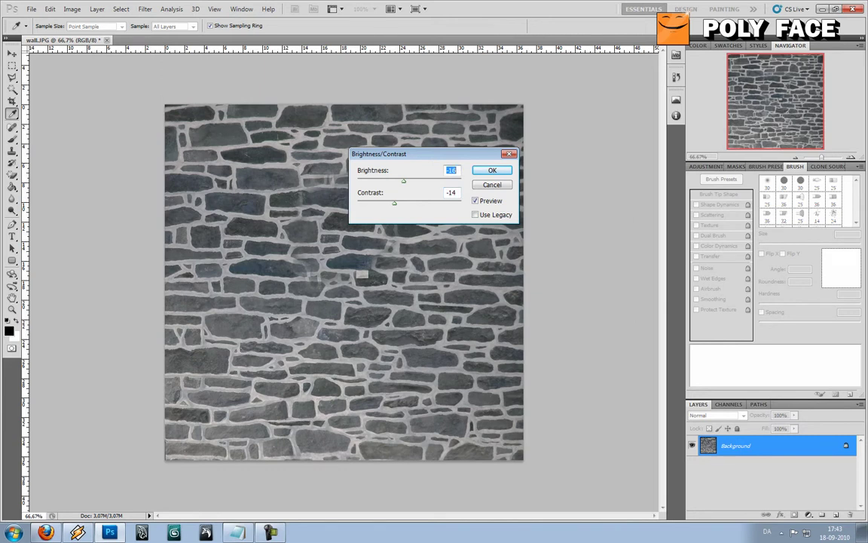
key(Return)
Step: Start a Levels adjustment on the wall image and move its dialog clear of the picture
key(s)
key(alt+i)
key(Down)
key(Right)
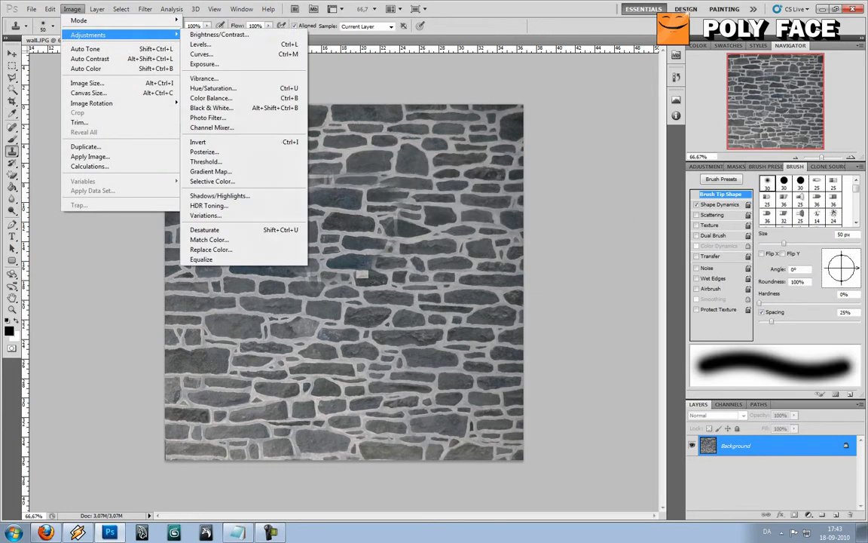
key(Down)
key(Down)
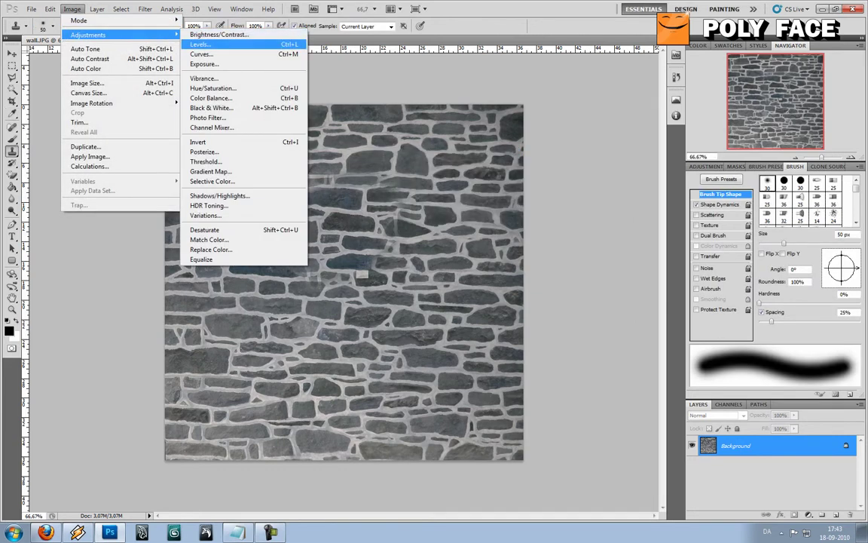
key(Return)
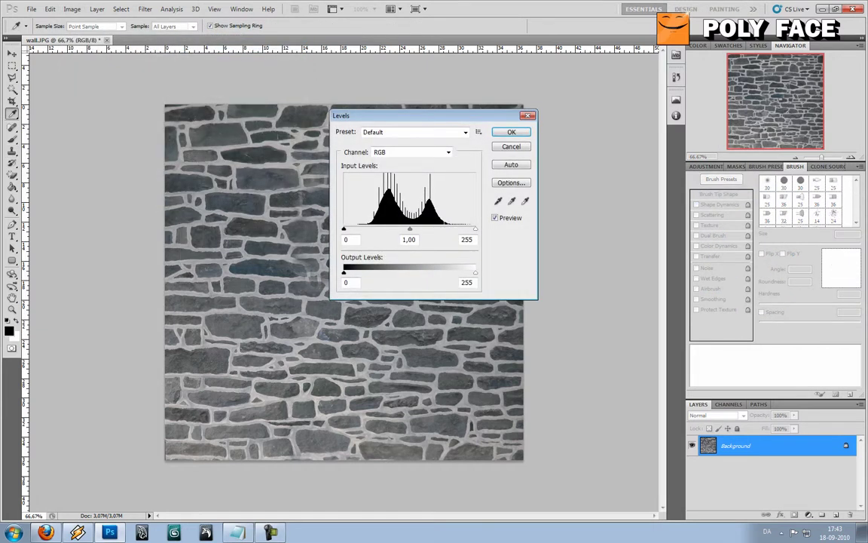
drag(422, 115, 642, 146)
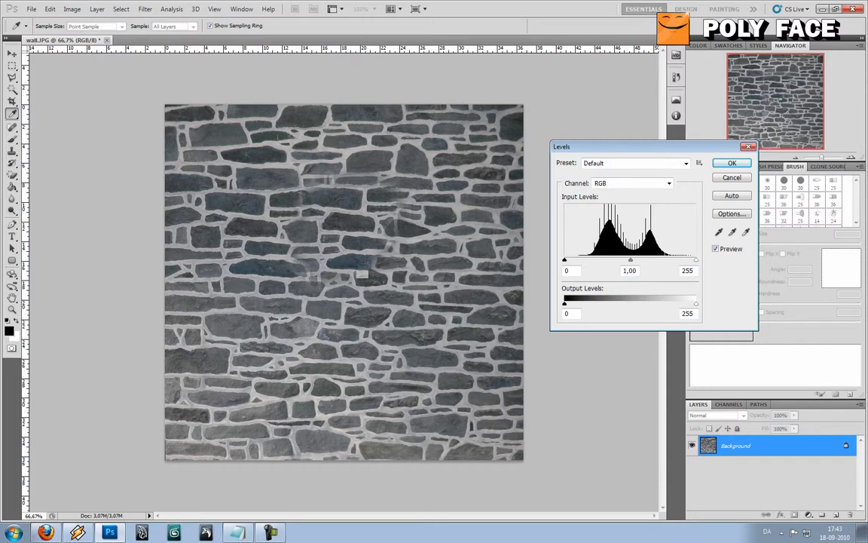
Step: Try Levels with the shadow input at 29 and a reduced highlight input, and cancel the adjustment
mouse_move(564, 259)
mouse_down()
mouse_move(648, 260)
mouse_move(580, 259)
mouse_up()
drag(695, 259, 641, 259)
key(ctrl+z)
key(ctrl+z)
key(ctrl+z)
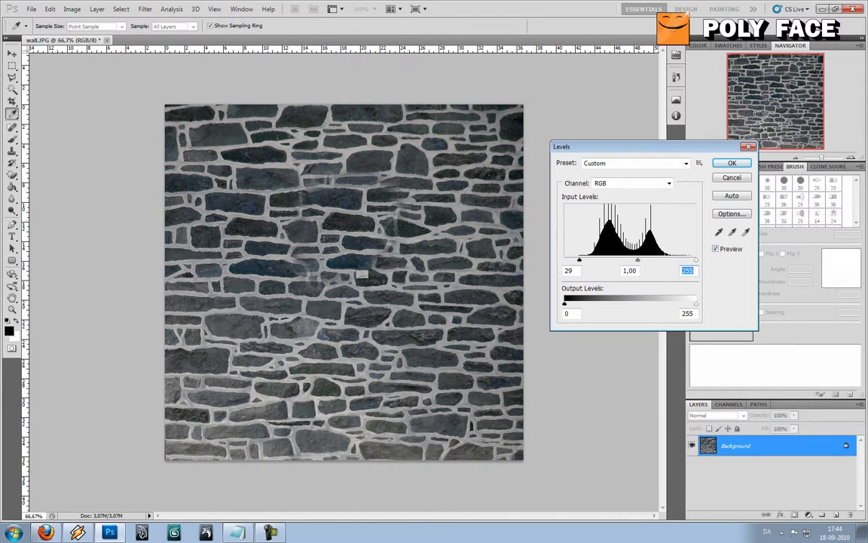
mouse_move(580, 259)
mouse_down()
mouse_move(564, 259)
mouse_move(597, 260)
mouse_move(565, 259)
mouse_up()
key(Escape)
key(s)
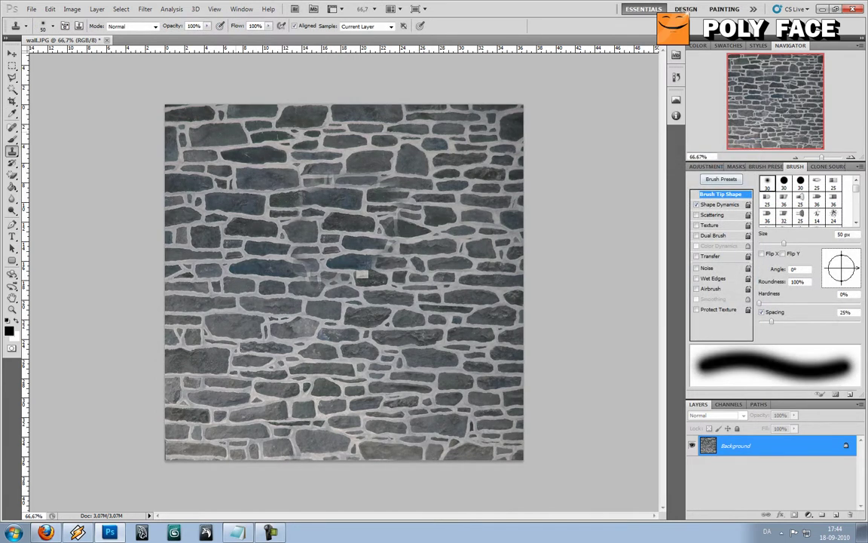
Step: Add an empty layer above the wall and convert the locked Background into a regular layer named Layer 0
key(alt+Tab)
key(alt+Tab)
key(ctrl+shift+alt+n)
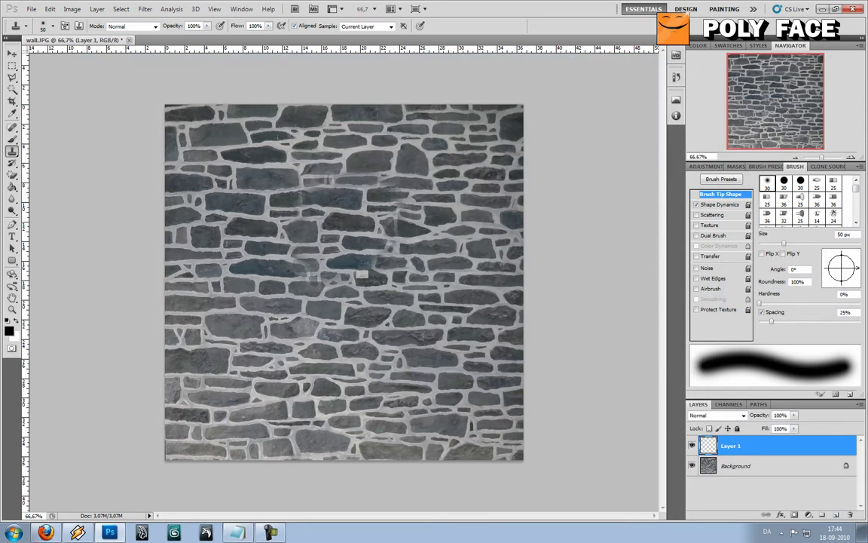
double_click(761, 465)
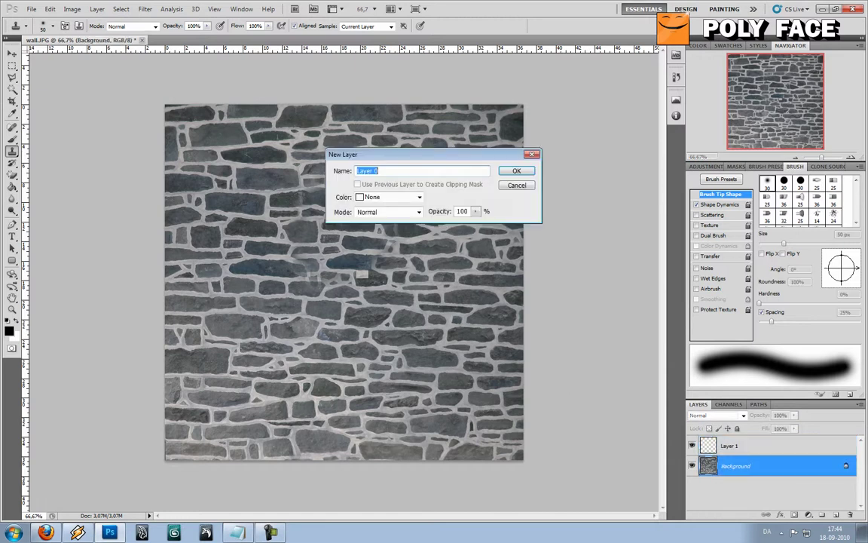
key(Escape)
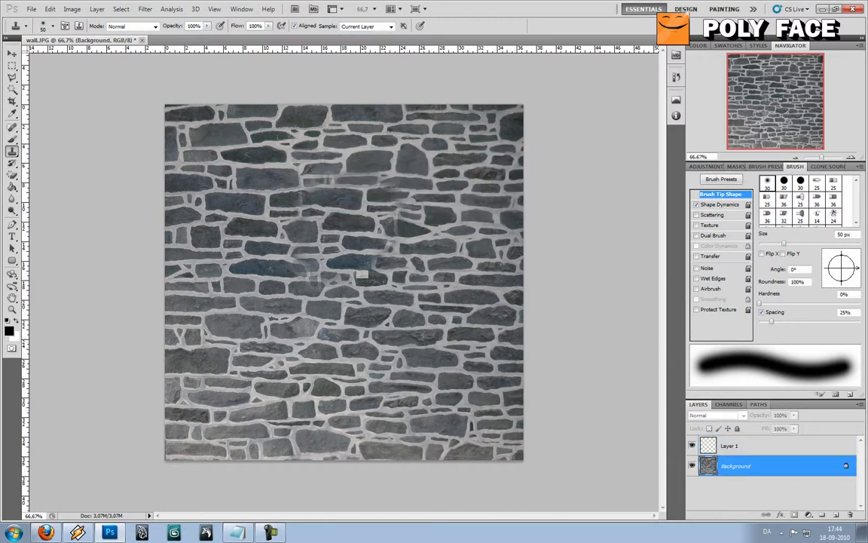
double_click(735, 465)
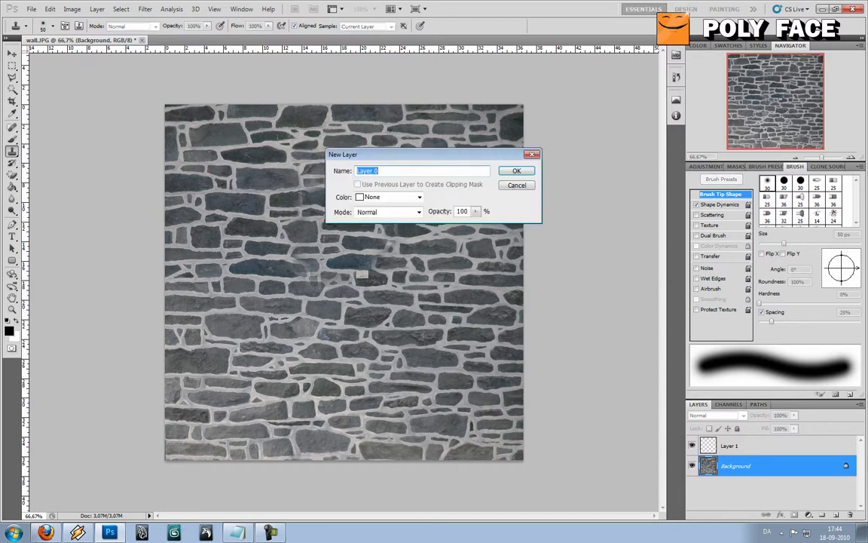
key(Return)
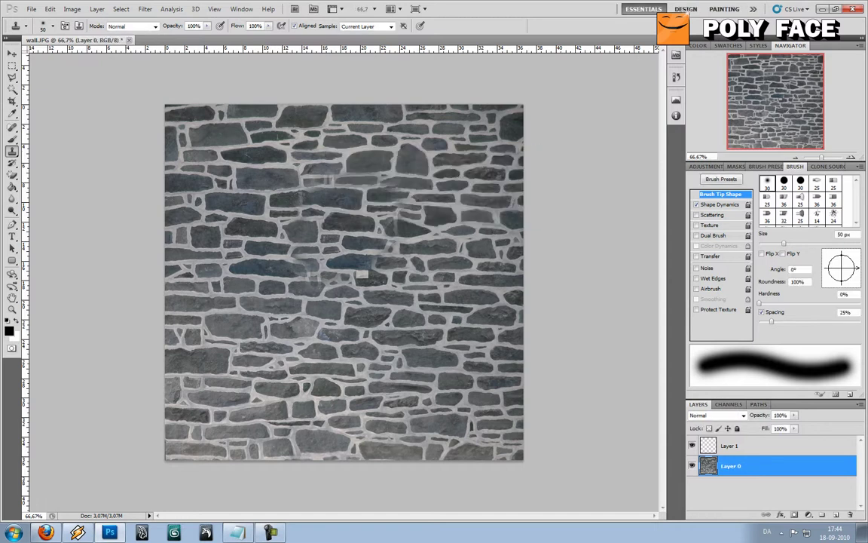
Step: Paint a soft black border around the wall's edges on the empty Layer 1 with a 200 px brush
click(729, 445)
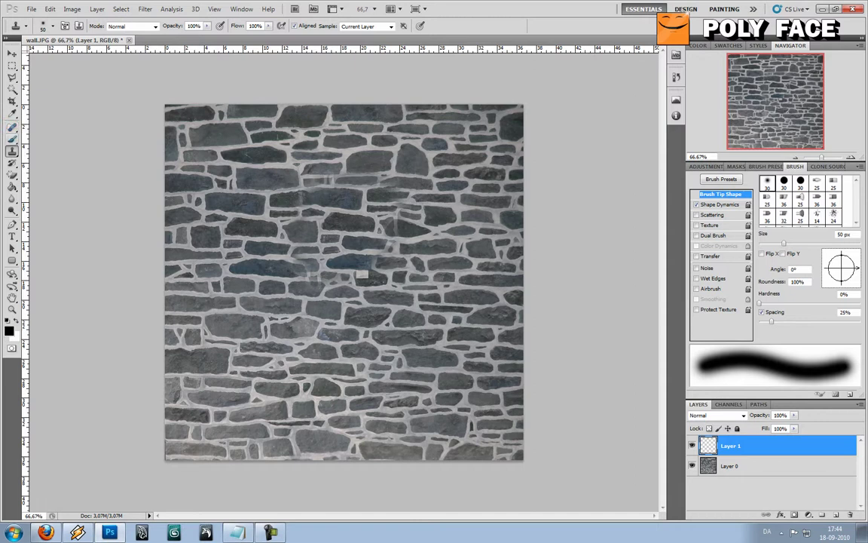
key(b)
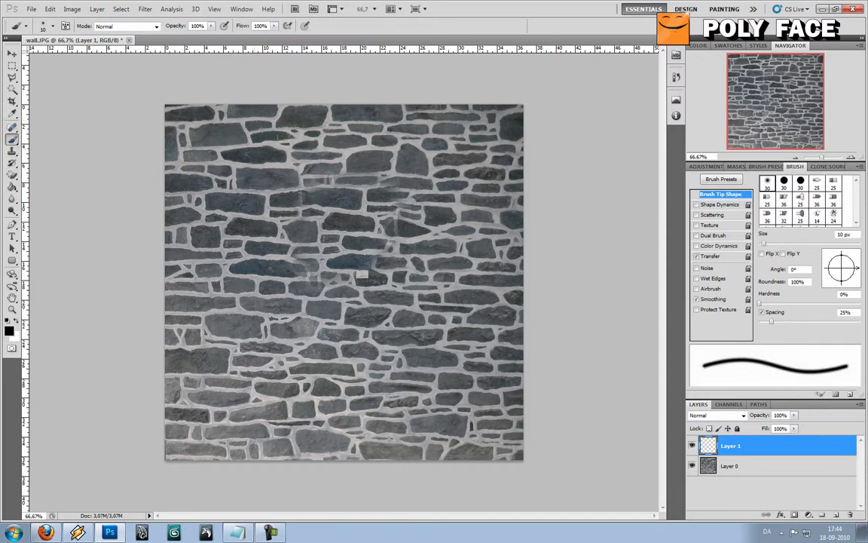
key(bracketright)
key(bracketright)
key(bracketright)
key(bracketright)
key(bracketright)
key(bracketright)
key(bracketright)
key(bracketright)
key(bracketright)
key(bracketright)
key(bracketright)
key(bracketright)
key(bracketright)
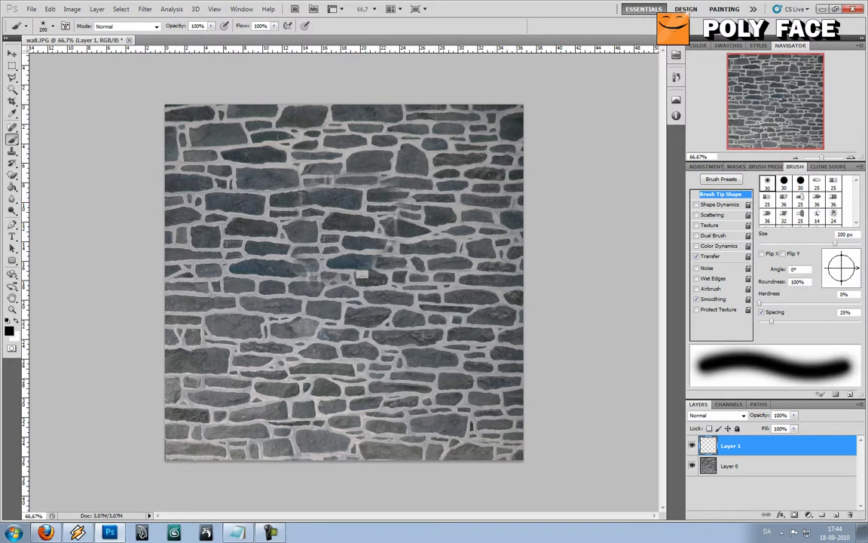
mouse_move(520, 102)
mouse_down()
mouse_move(162, 105)
mouse_move(158, 422)
mouse_move(169, 462)
mouse_move(490, 462)
mouse_move(528, 113)
mouse_up()
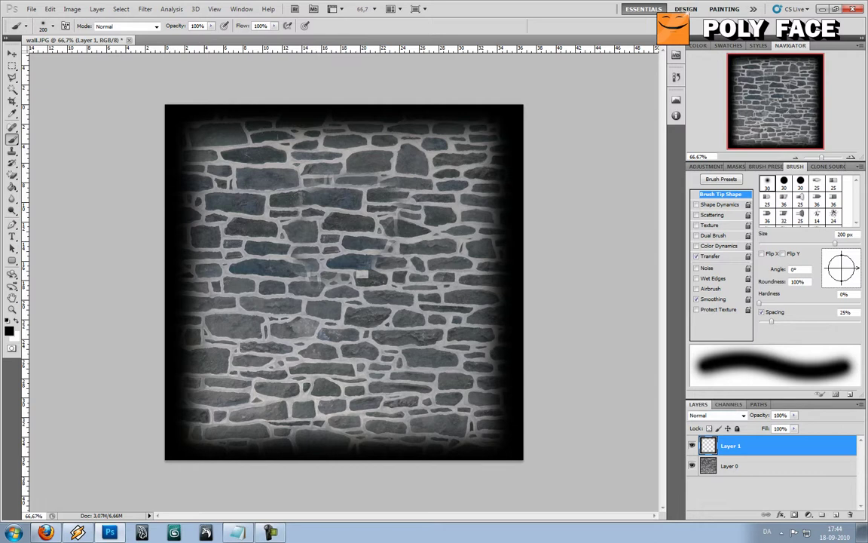
Step: Preview the black border layer in the Normal, Dissolve, Multiply and Lighten blend modes
click(717, 415)
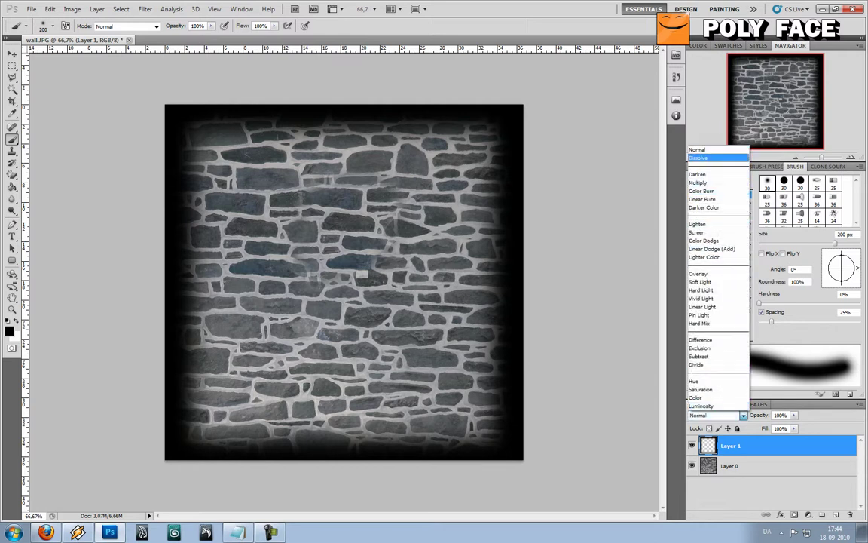
click(709, 149)
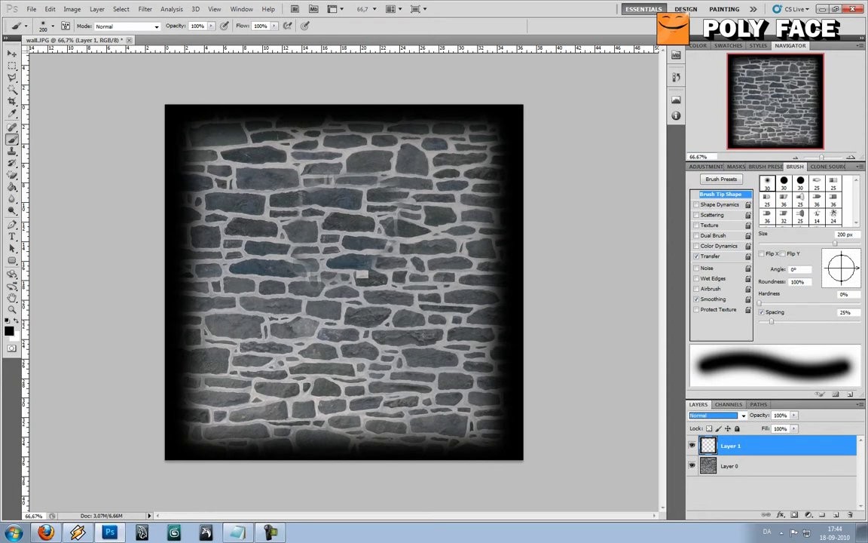
click(716, 416)
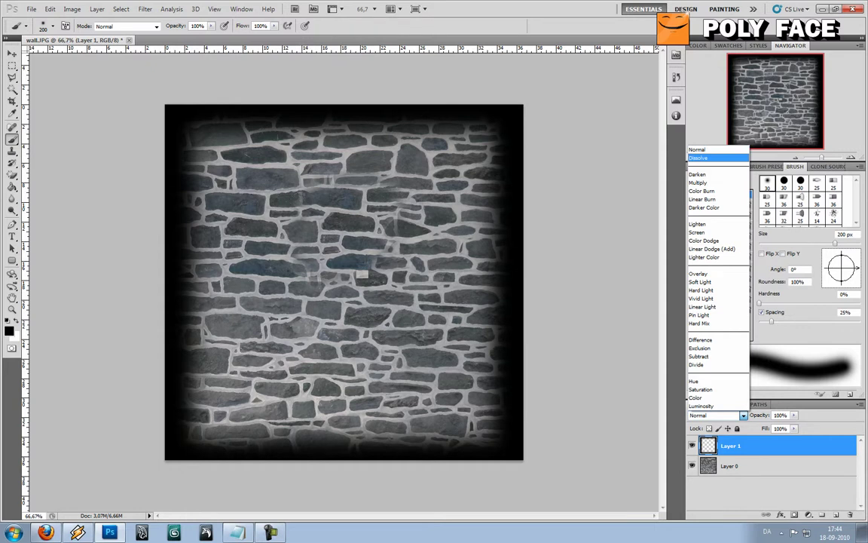
key(Return)
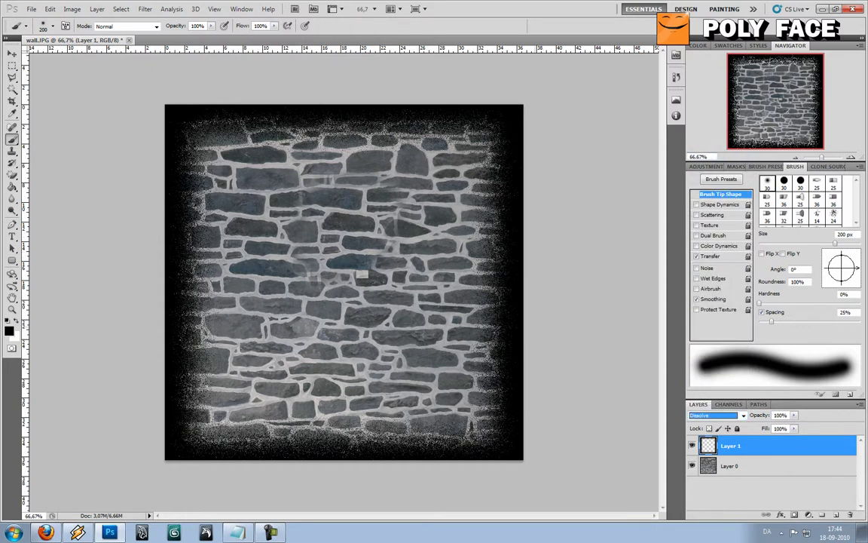
key(Down)
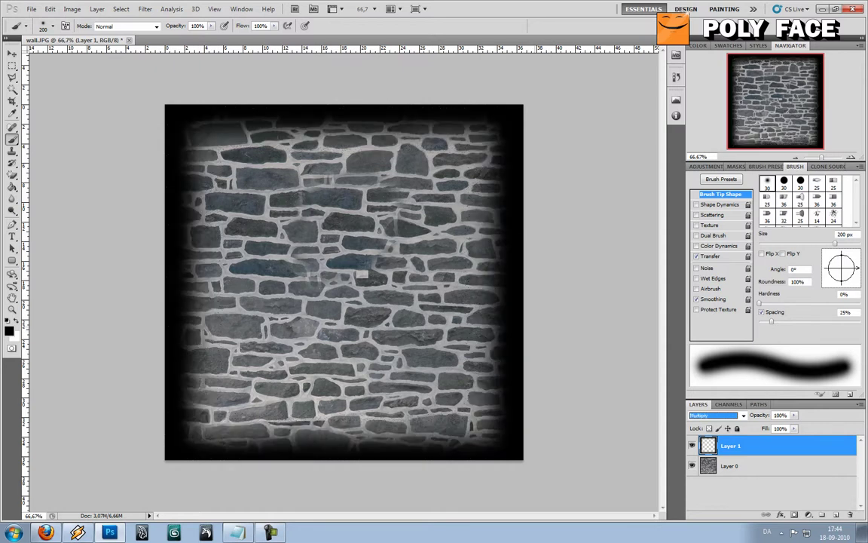
key(Down)
key(Down)
key(Down)
key(Down)
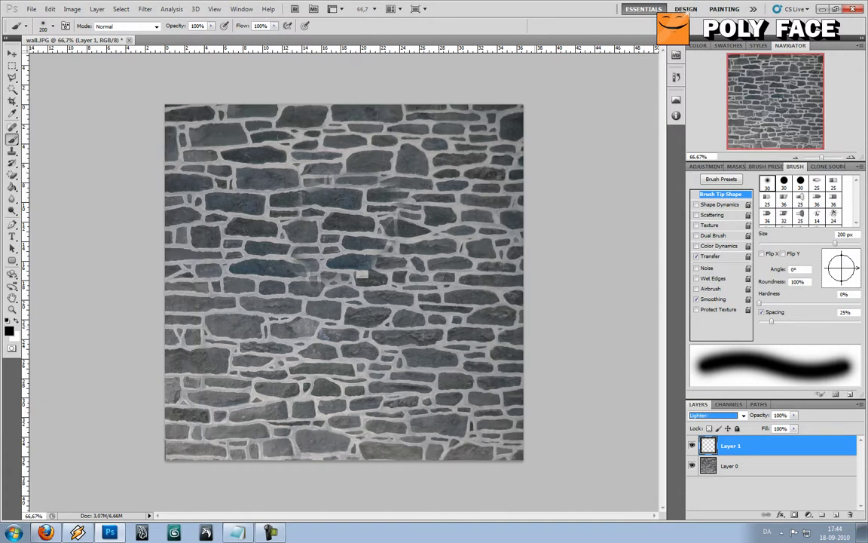
Step: Preview the border layer in the Overlay, Soft Light, Hard Light and Pin Light blend modes
key(Down)
key(Down)
key(Down)
key(Down)
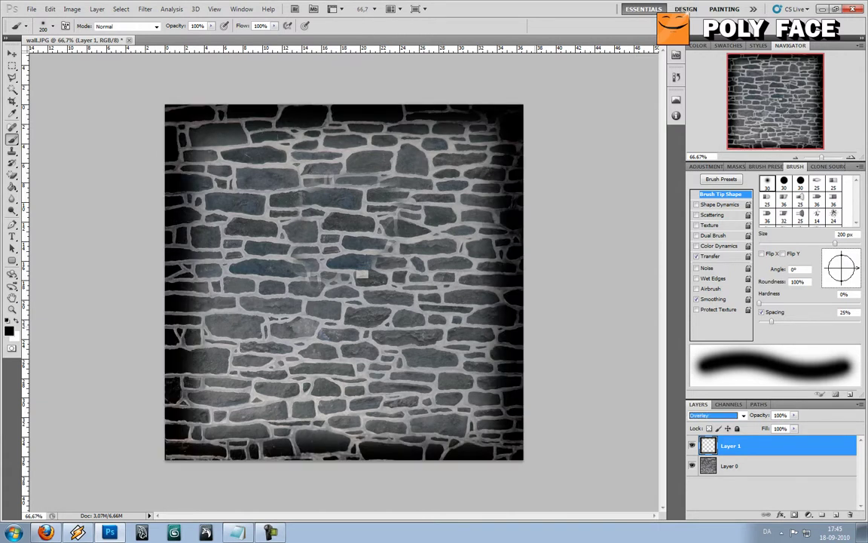
key(Down)
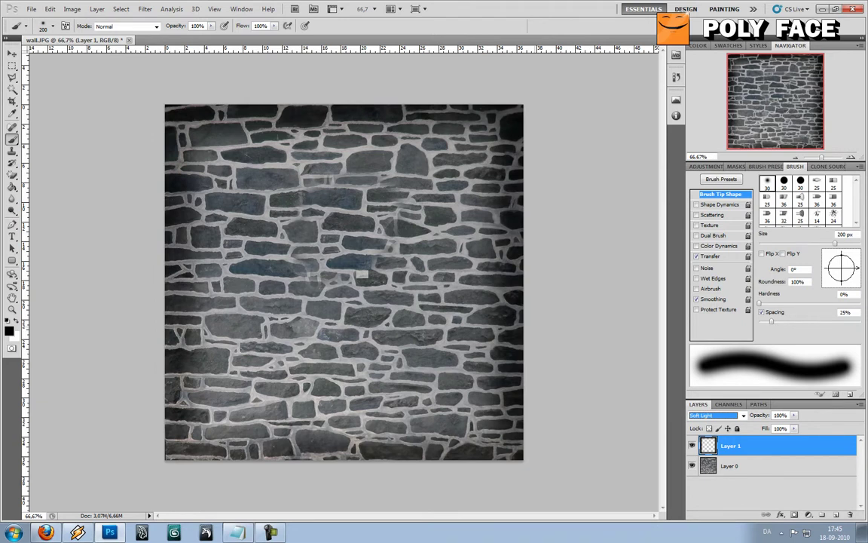
key(Down)
key(Up)
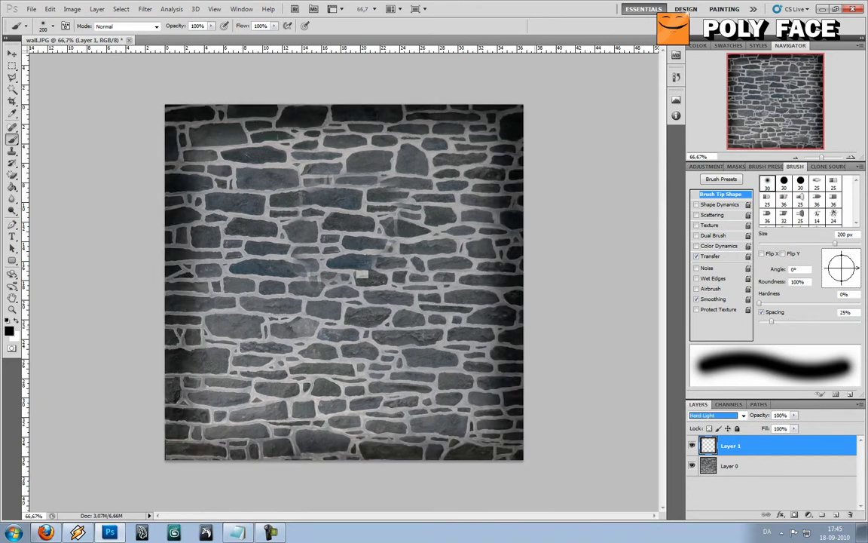
key(Down)
key(Down)
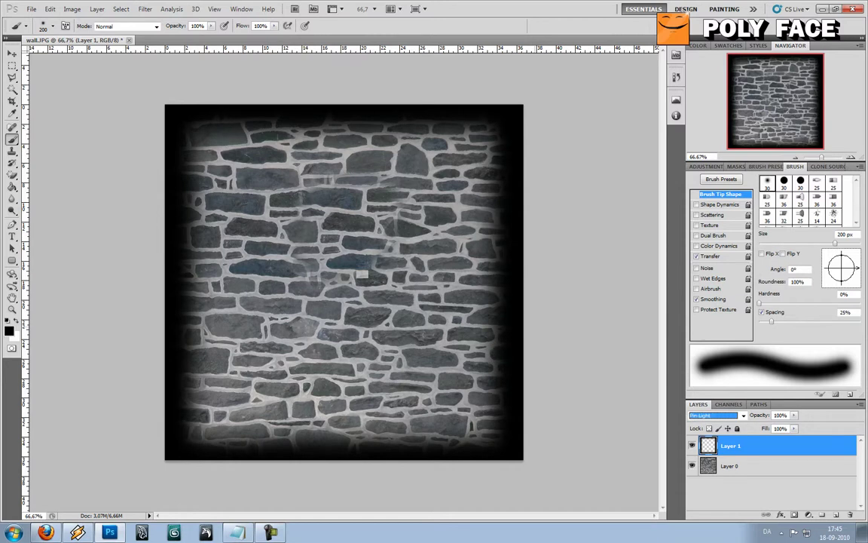
Step: Preview the border layer in the remaining blend modes, including Exclusion, Hue and Luminosity
key(Down)
key(Down)
key(Down)
key(Down)
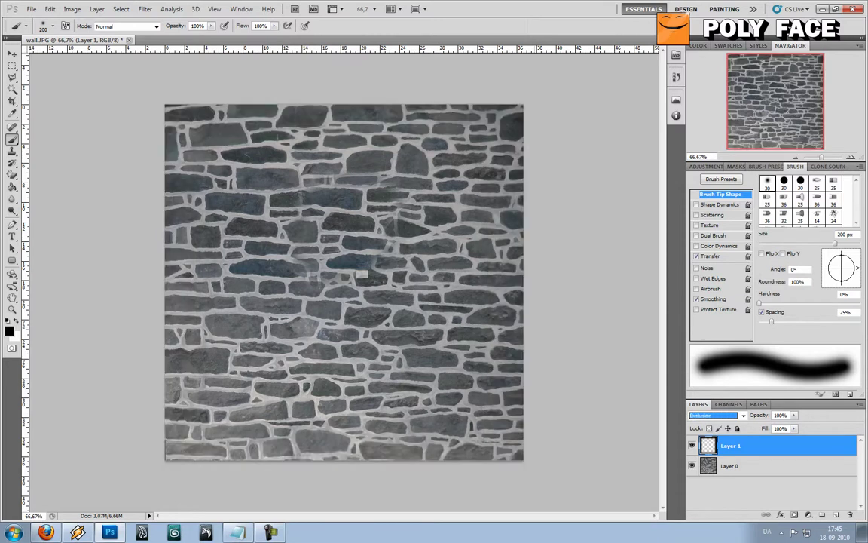
key(Down)
key(Down)
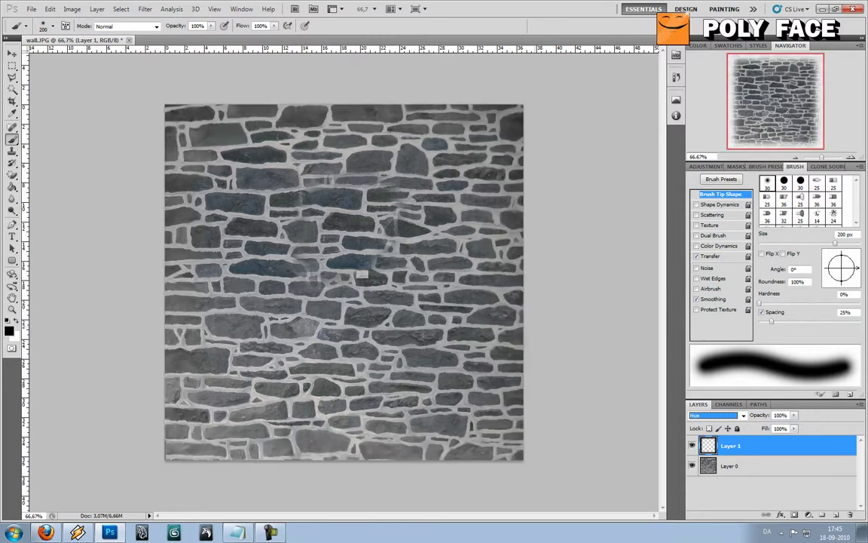
key(Down)
key(Down)
key(Down)
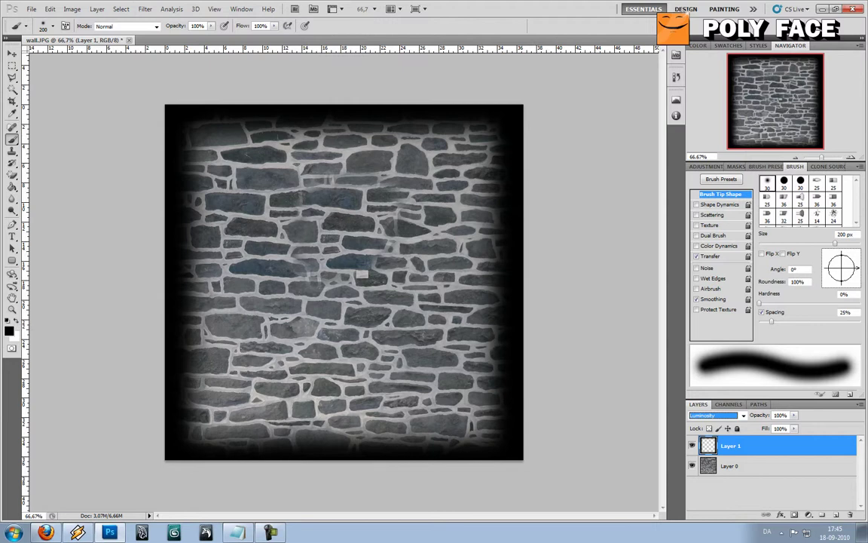
Step: Set the border layer's blend mode to Multiply and its opacity to 25%, and select the wall layer
click(743, 414)
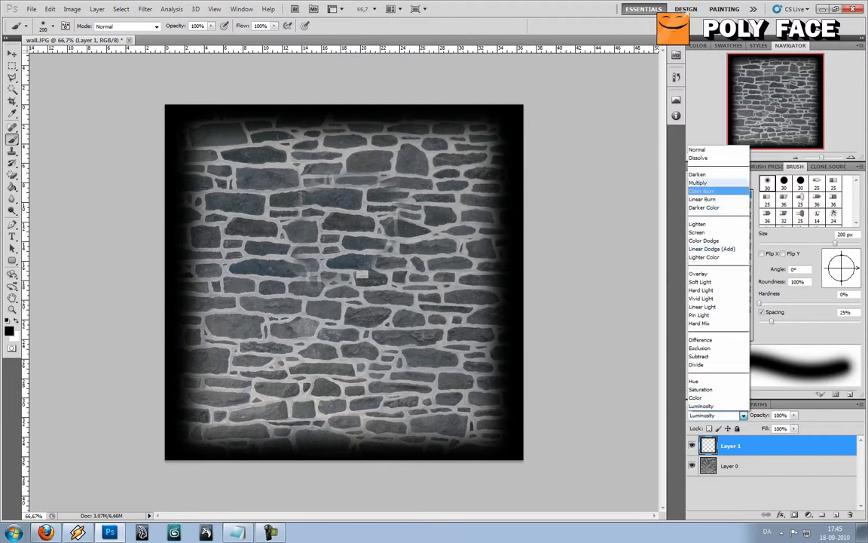
key(Return)
click(794, 415)
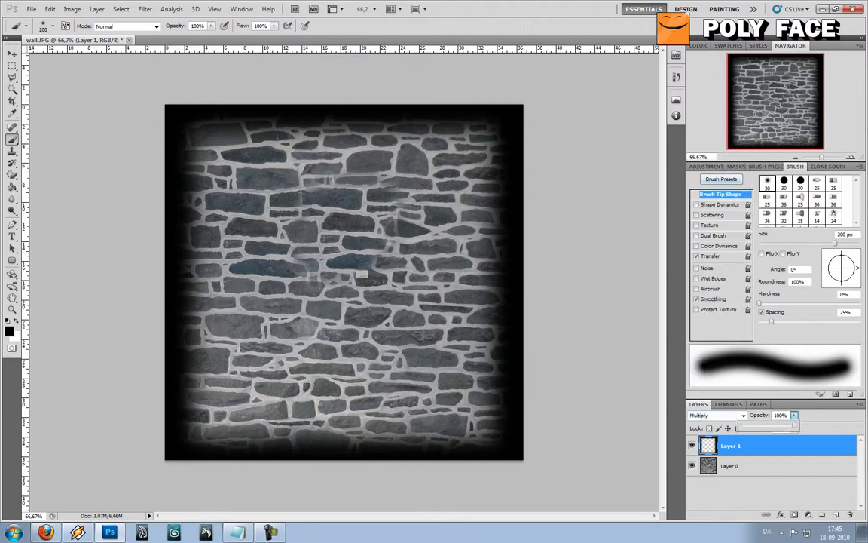
drag(793, 426, 755, 426)
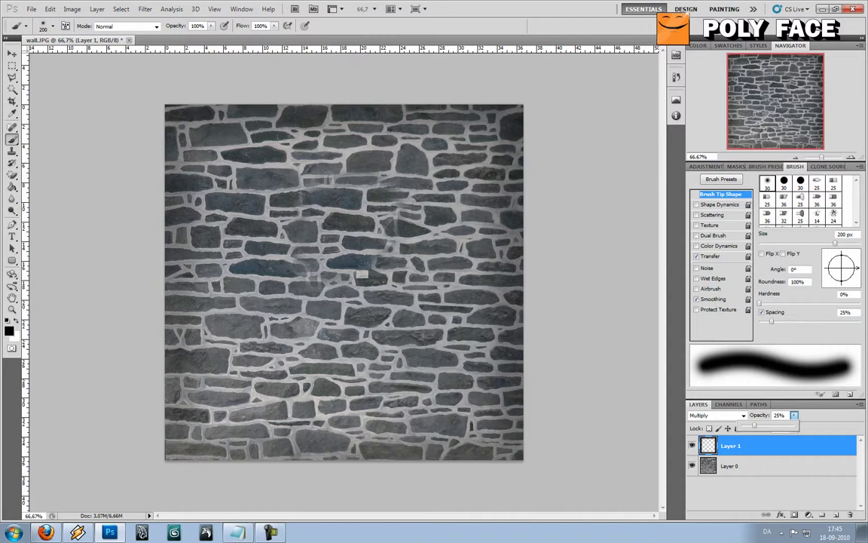
key(Return)
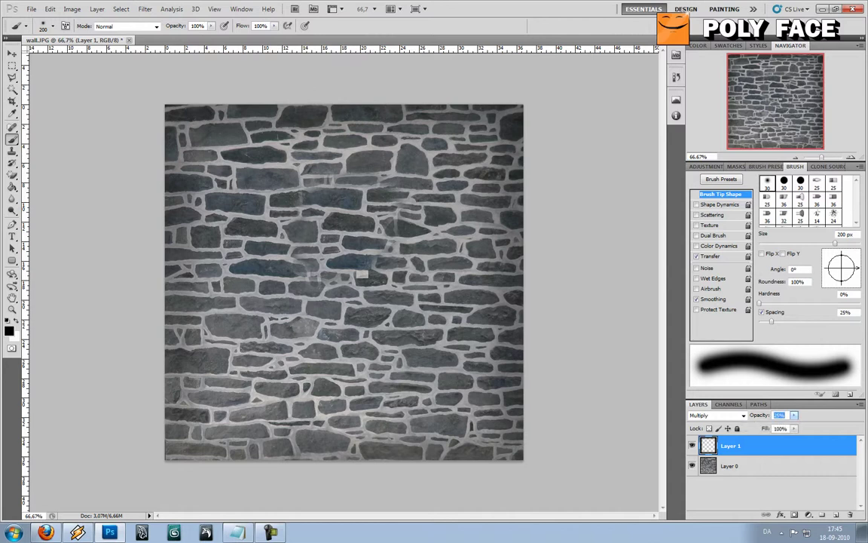
click(753, 465)
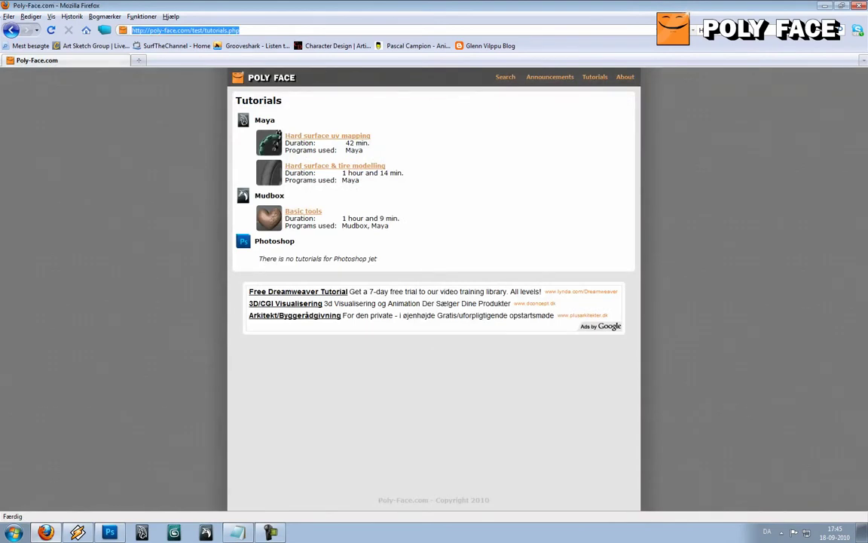
Step: Go to google.dk in the browser and search its images for "old lady"
text(google.dk)
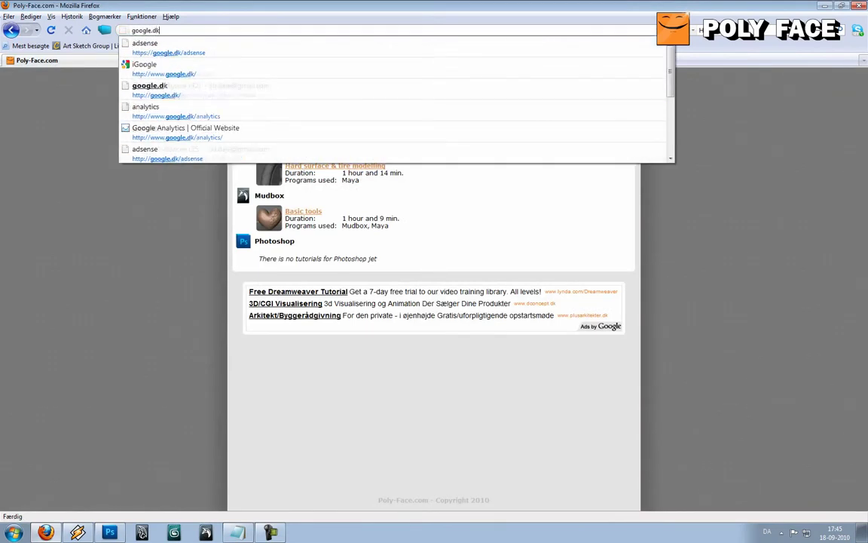
key(Return)
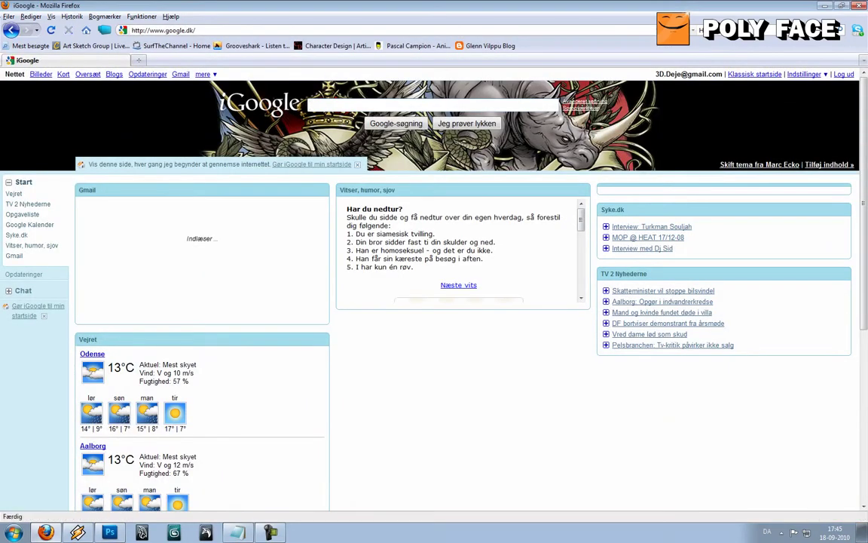
click(41, 73)
text(old lady)
key(Return)
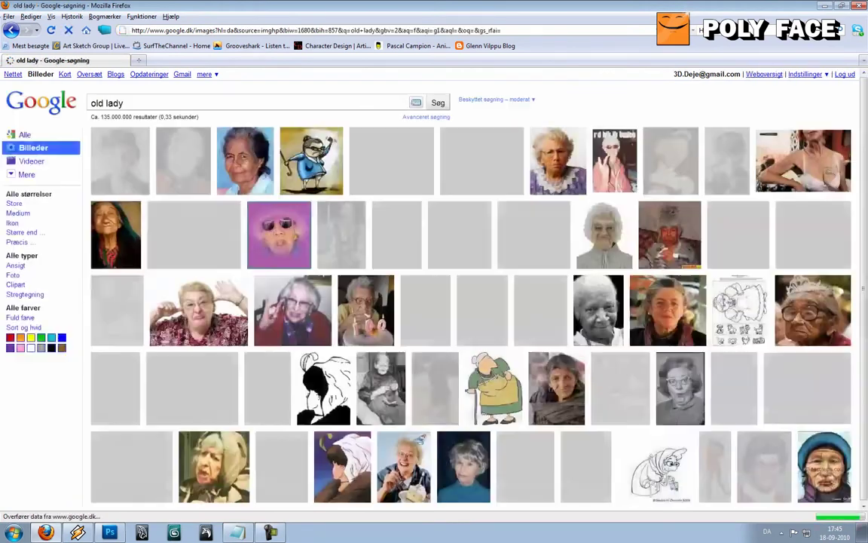
Step: Open the search result showing a woman's portrait against a blue background and copy the picture
click(243, 160)
click(245, 162)
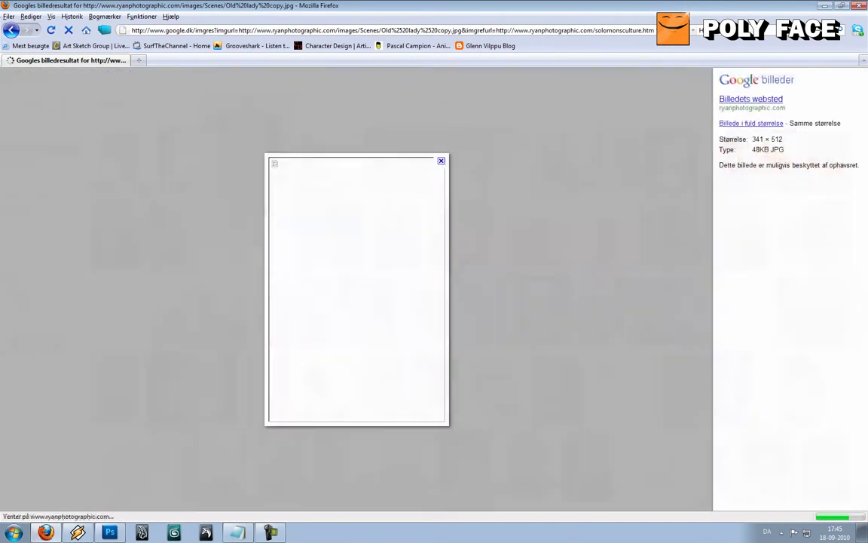
right_click(339, 203)
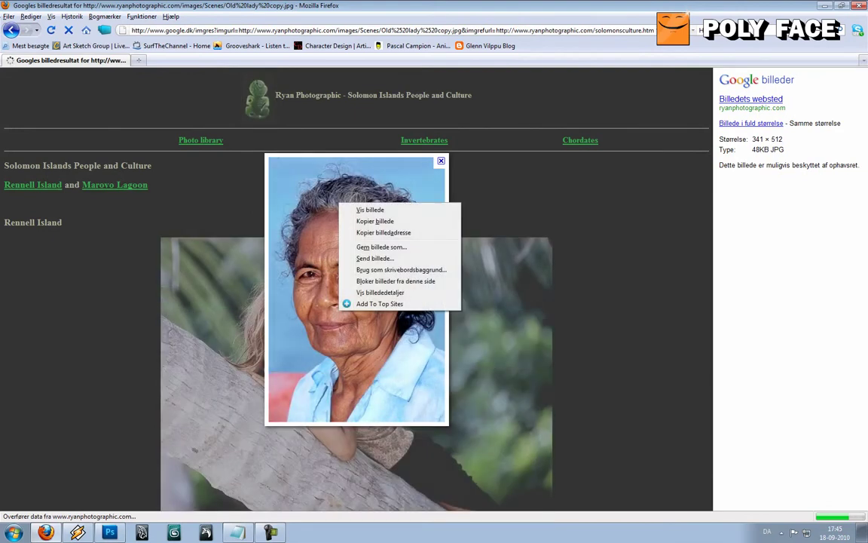
click(374, 221)
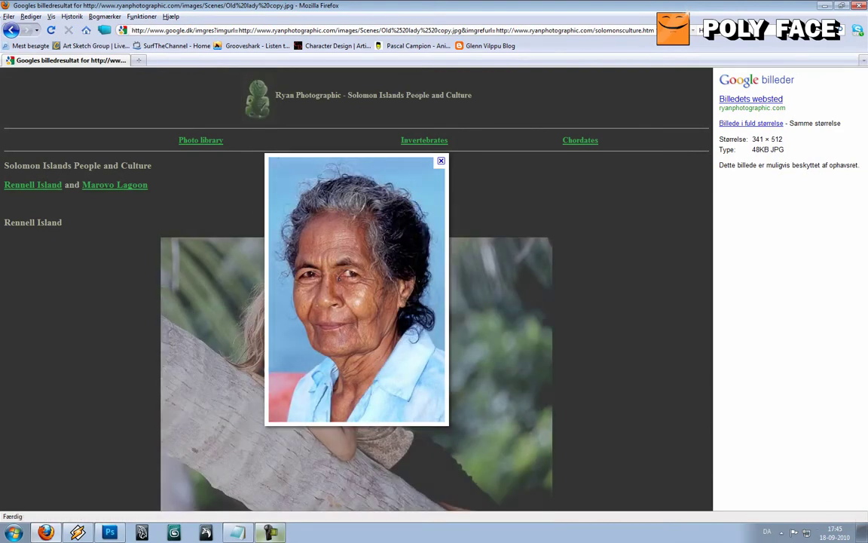
Step: Switch to Photoshop, paste the copied portrait into wall.JPG and place its layer beneath the wall layer
click(109, 532)
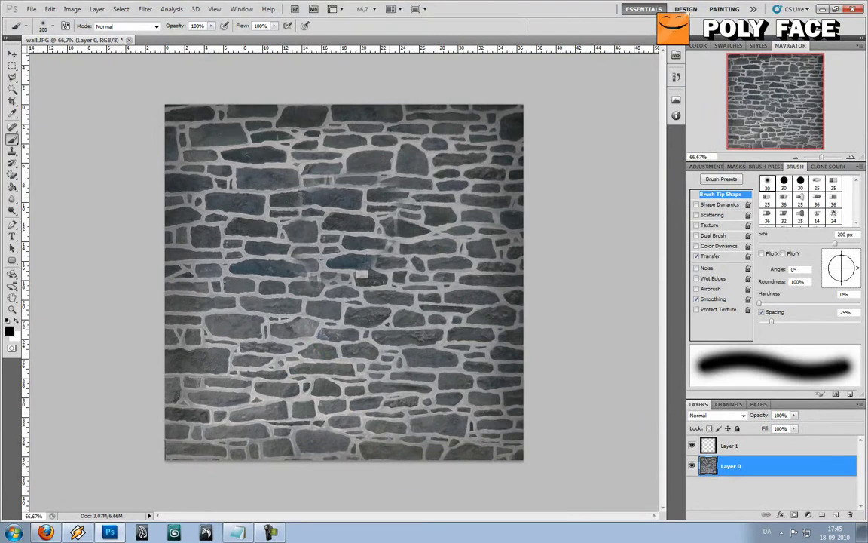
key(ctrl+v)
key(v)
drag(752, 464, 752, 495)
Step: Add a layer mask to the wall layer and make the mask, rather than the layer image, active for editing
click(752, 464)
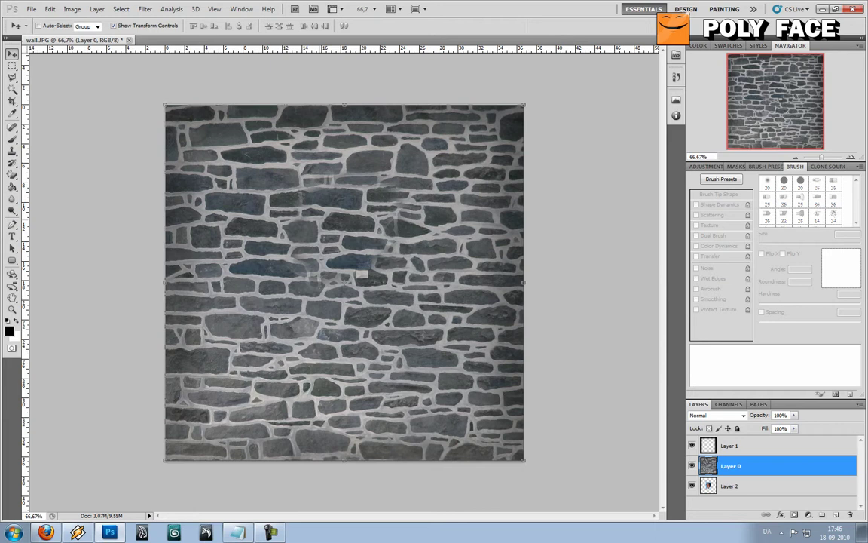
click(793, 514)
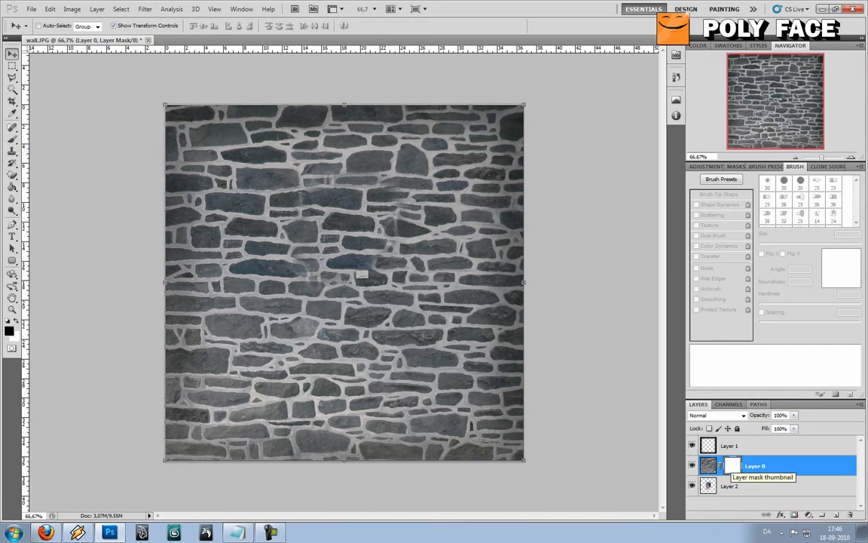
click(708, 465)
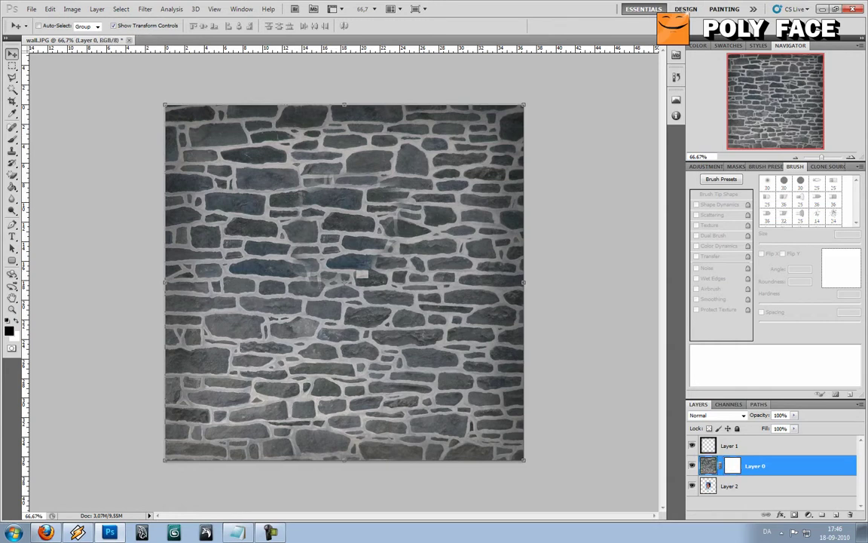
click(731, 465)
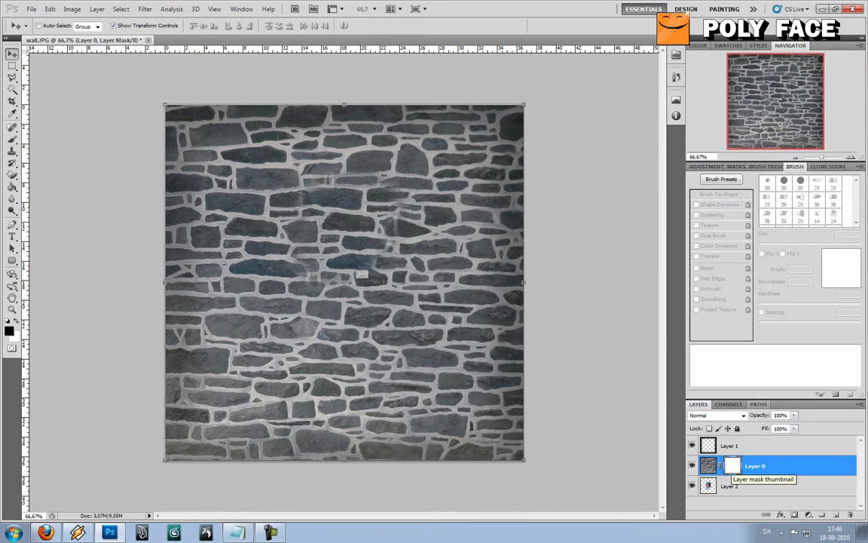
Step: Marquee a small rectangle near the middle of the wall and fill it with black on the layer mask
click(12, 65)
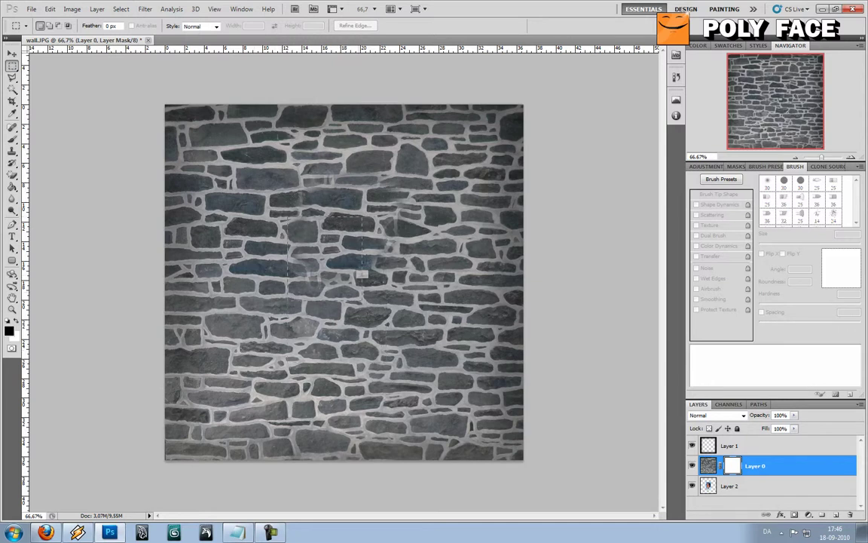
drag(362, 299, 362, 300)
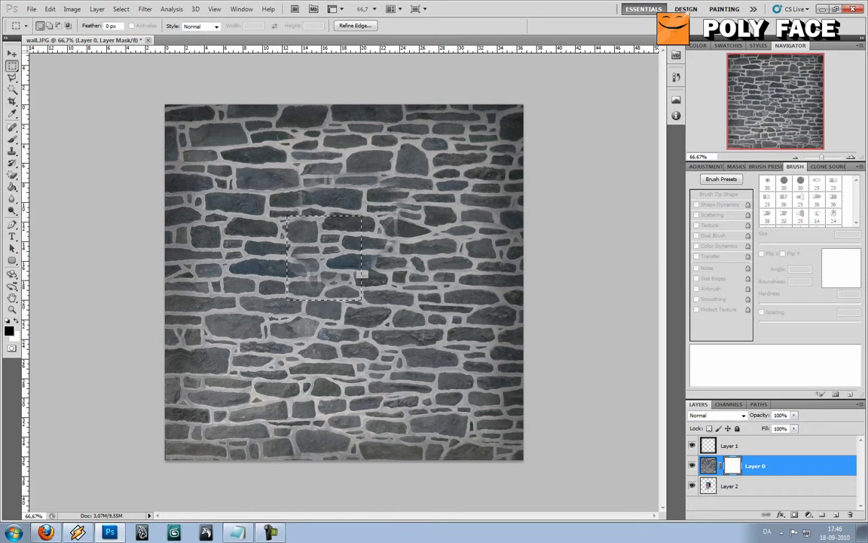
key(e)
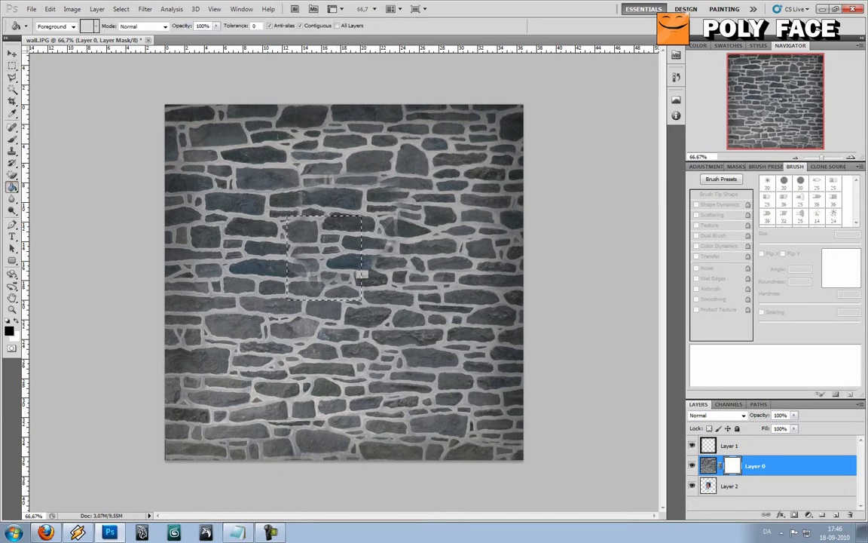
click(361, 276)
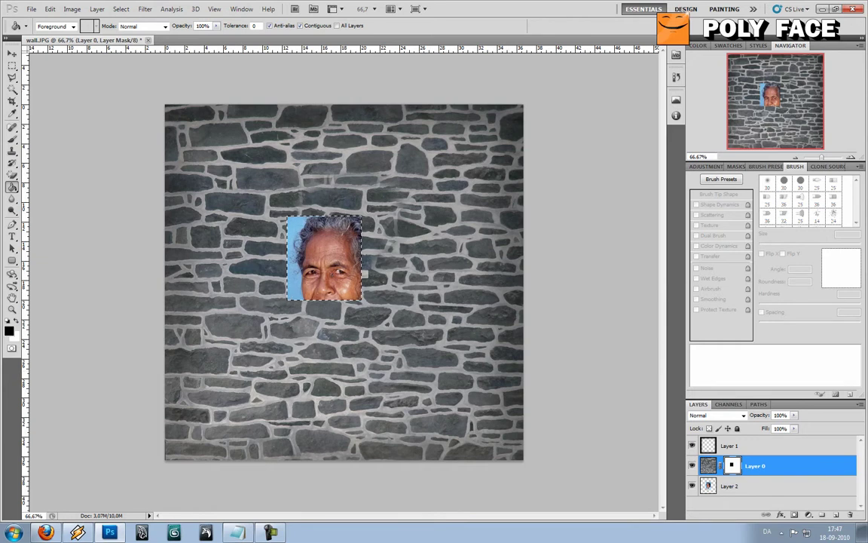
Step: Move the black rectangle in the mask down over the portrait's full face and deselect it
key(v)
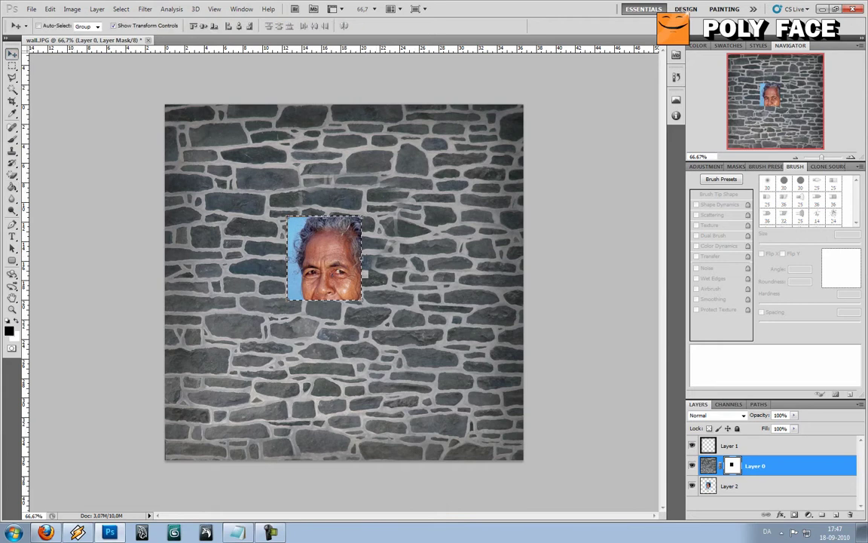
drag(336, 274, 331, 294)
key(m)
key(ctrl+d)
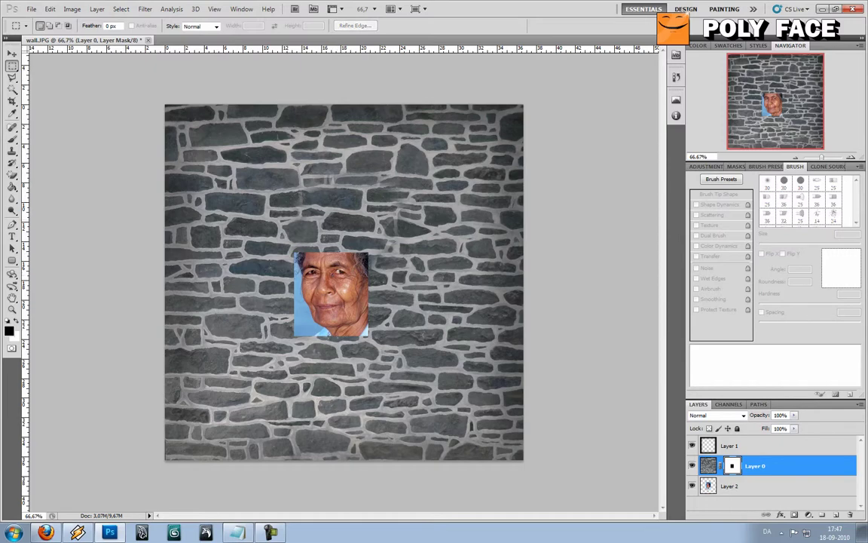